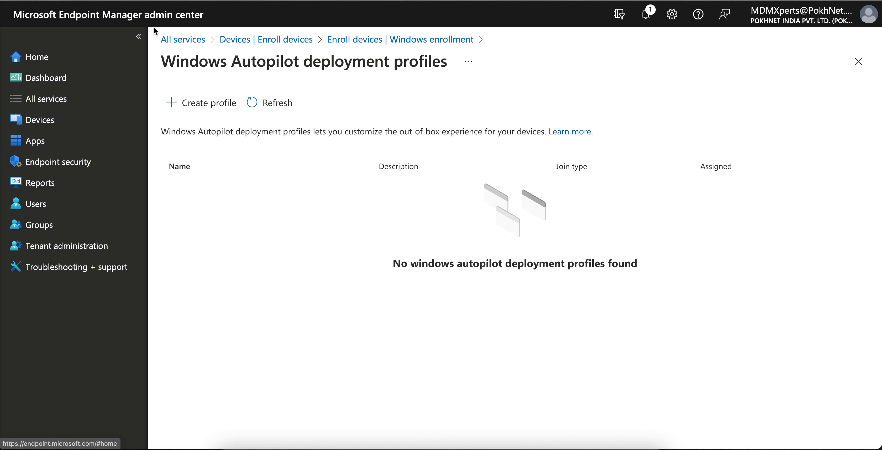
Open the Windows Autopilot deployment profiles list from the Windows enrollment settings for devices.
{"action": "left_click", "coordinate": [63, 123]}
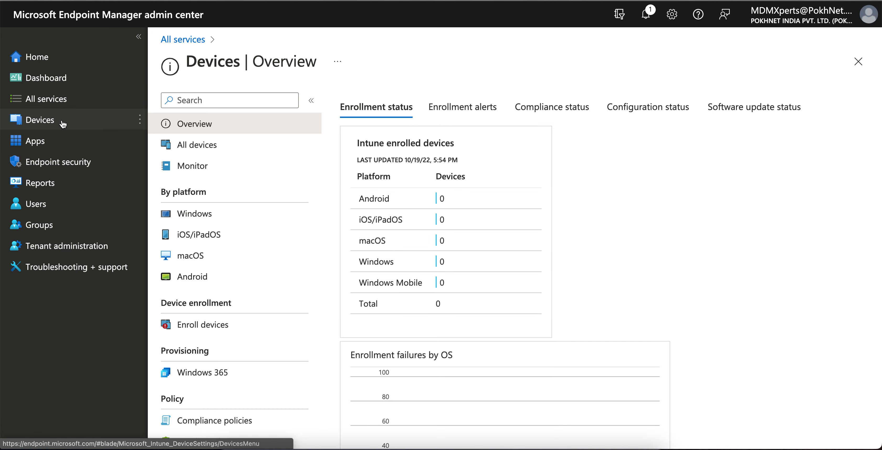
{"action": "left_click", "coordinate": [235, 324]}
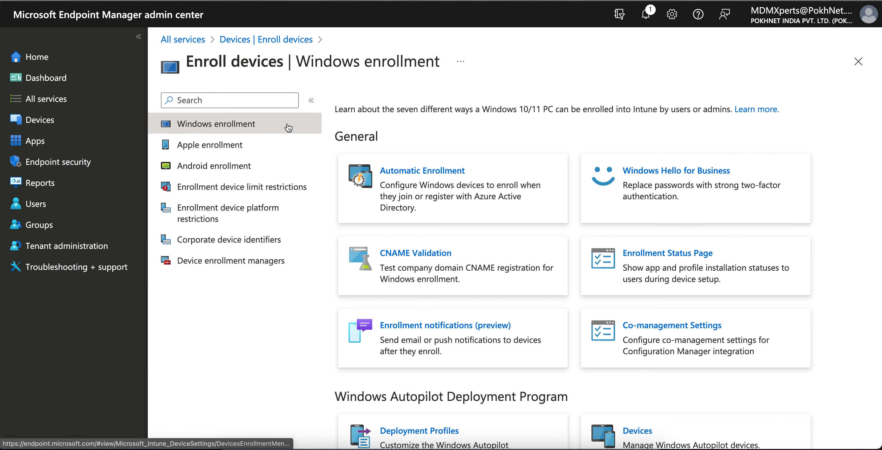
{"action": "scroll", "coordinate": [603, 304], "scroll_direction": "down", "scroll_amount": 3}
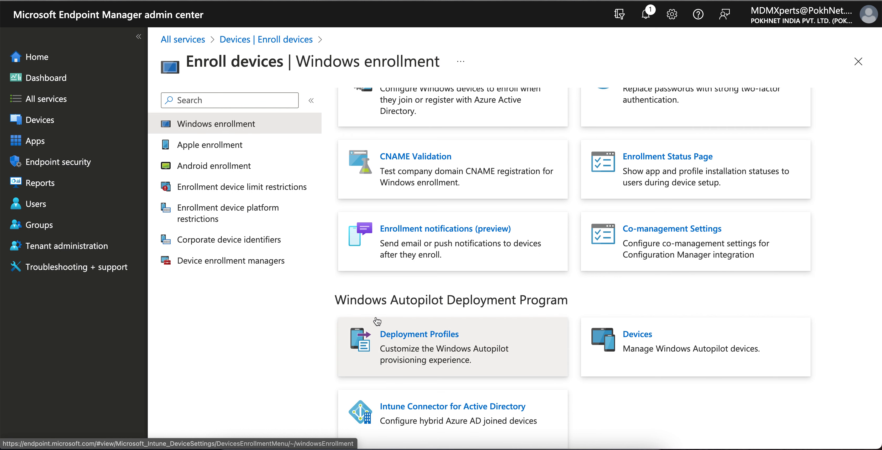
{"action": "left_click", "coordinate": [517, 359]}
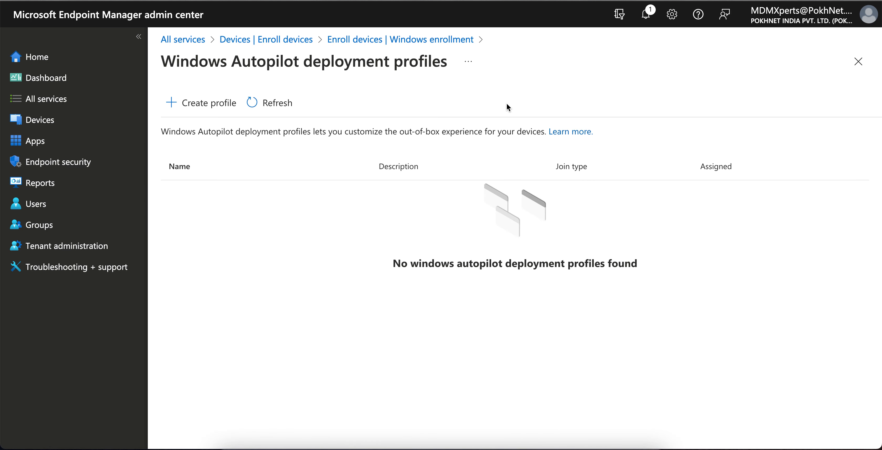
{"action": "left_click_drag", "start_coordinate": [393, 263], "coordinate": [511, 264]}
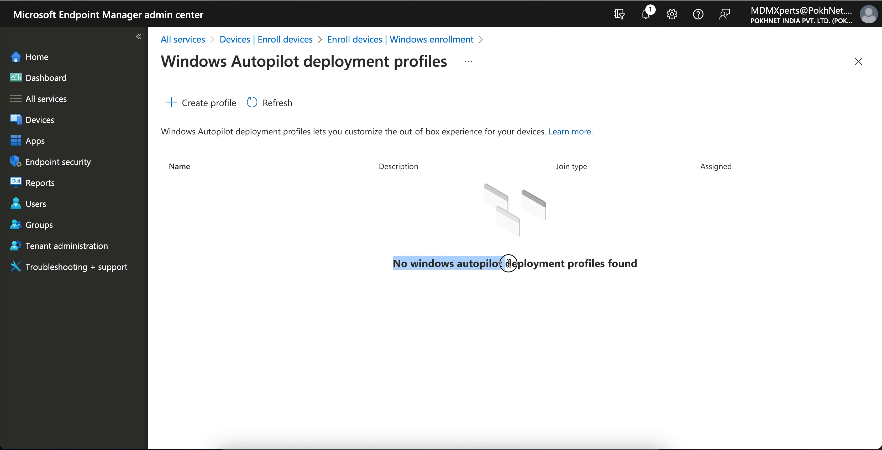
{"action": "left_click", "coordinate": [659, 267]}
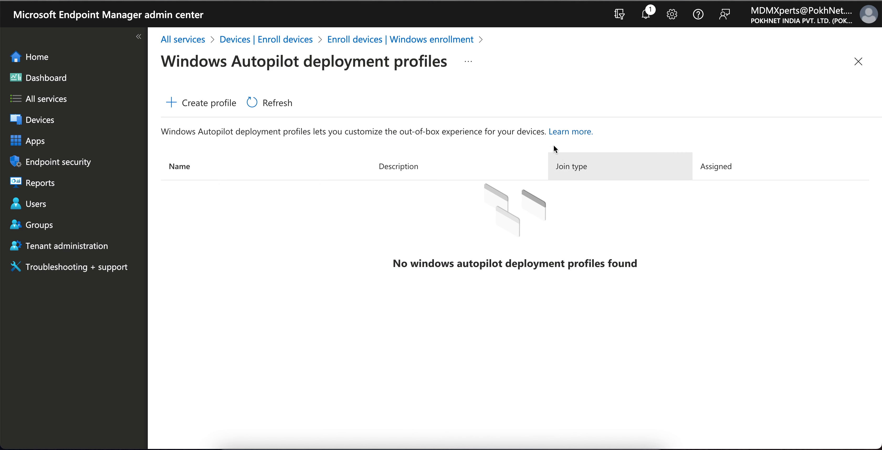
Open the linked Microsoft Learn article on creating device groups and read through its Autopilot group, user assignment and existing-device sections.
{"action": "left_click", "coordinate": [578, 132]}
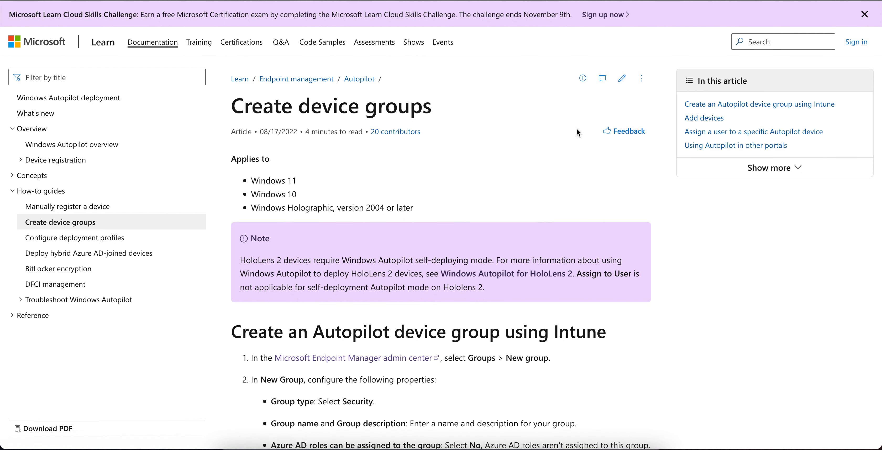
{"action": "scroll", "coordinate": [662, 255], "scroll_direction": "down", "scroll_amount": 3}
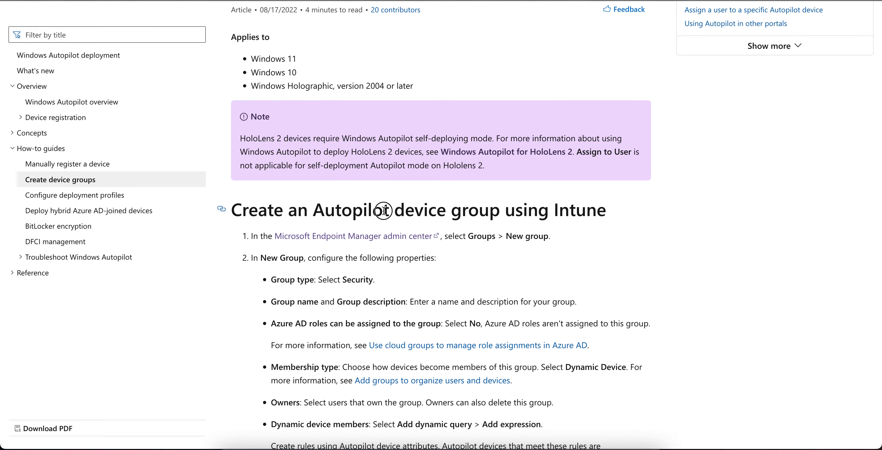
{"action": "left_click_drag", "start_coordinate": [383, 211], "coordinate": [538, 210]}
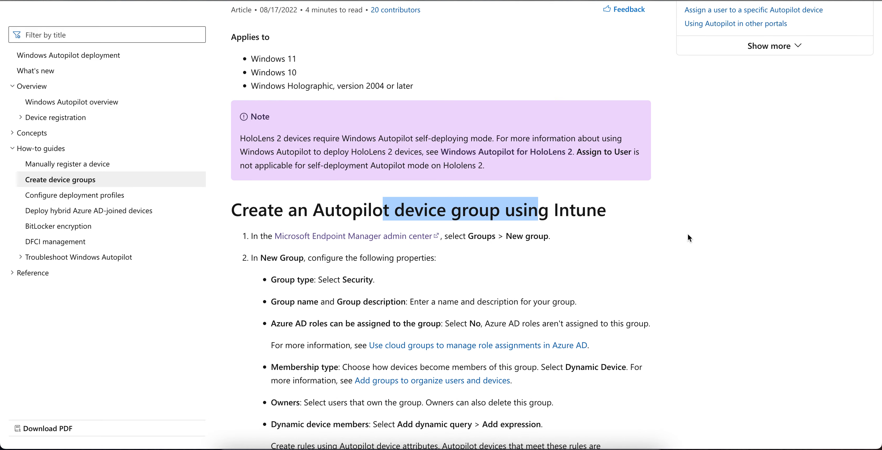
{"action": "scroll", "coordinate": [688, 234], "scroll_direction": "down", "scroll_amount": 8}
{"action": "scroll", "coordinate": [688, 234], "scroll_direction": "up", "scroll_amount": 4}
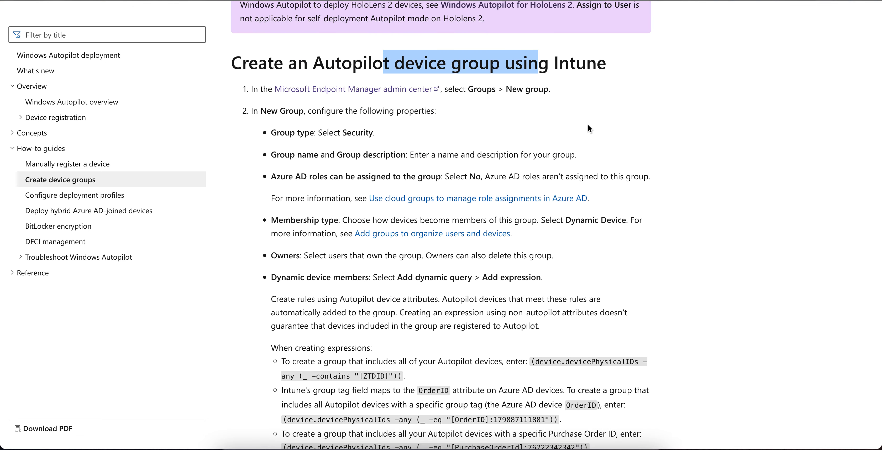
{"action": "scroll", "coordinate": [704, 234], "scroll_direction": "down", "scroll_amount": 12}
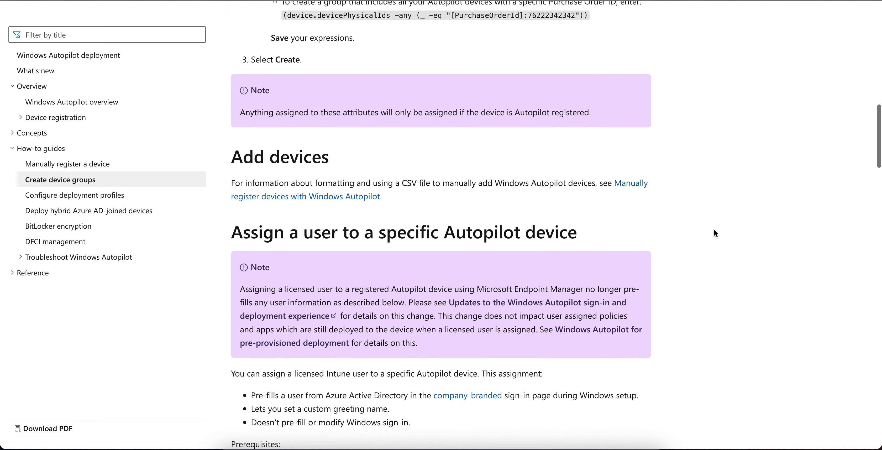
{"action": "scroll", "coordinate": [714, 230], "scroll_direction": "up", "scroll_amount": 12}
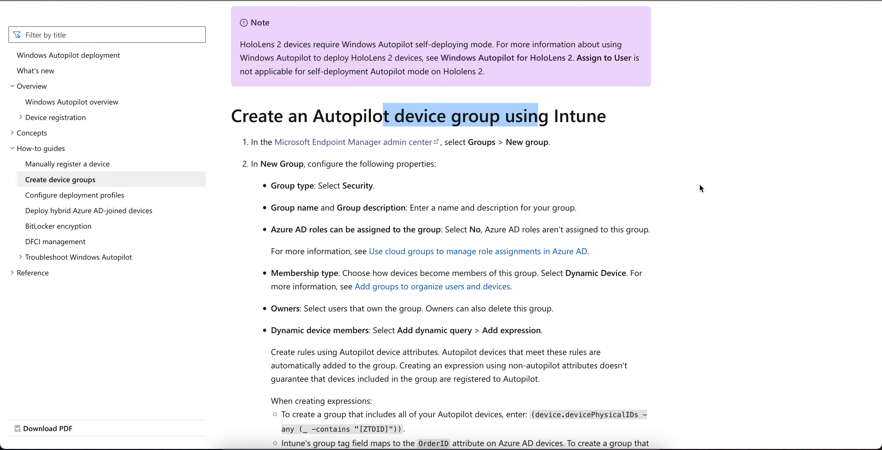
{"action": "scroll", "coordinate": [700, 188], "scroll_direction": "down", "scroll_amount": 10}
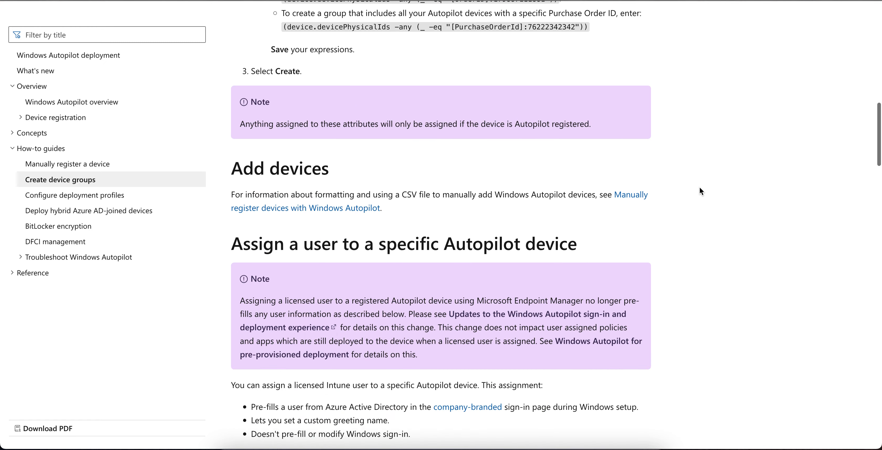
{"action": "scroll", "coordinate": [700, 188], "scroll_direction": "down", "scroll_amount": 2}
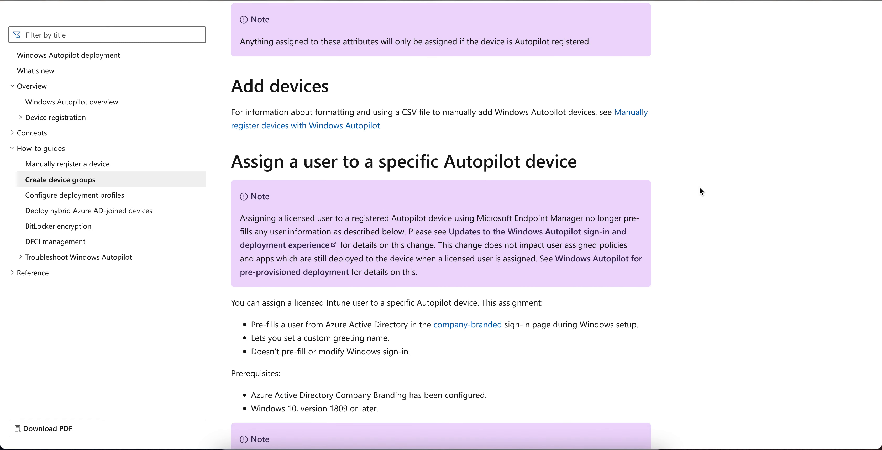
{"action": "scroll", "coordinate": [700, 190], "scroll_direction": "down", "scroll_amount": 1}
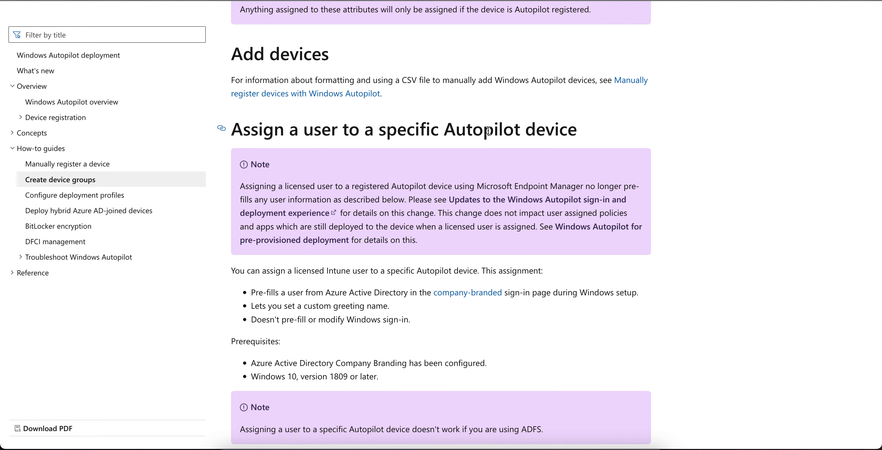
{"action": "scroll", "coordinate": [670, 211], "scroll_direction": "down", "scroll_amount": 4}
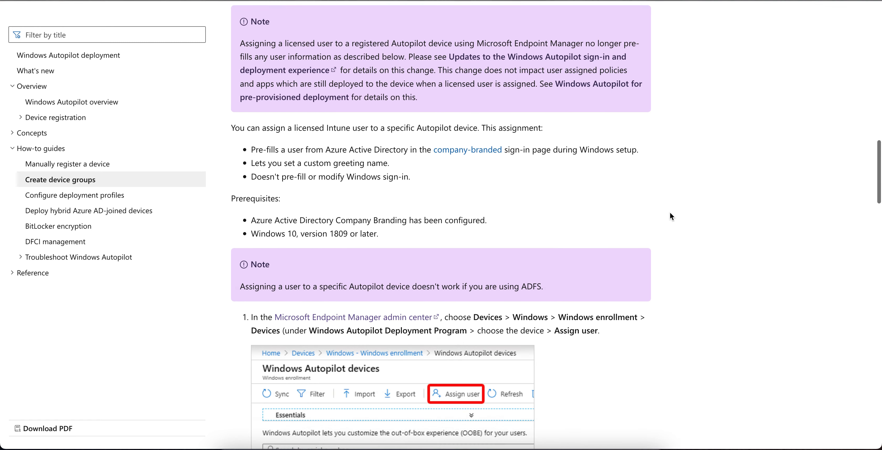
{"action": "scroll", "coordinate": [671, 213], "scroll_direction": "down", "scroll_amount": 6}
{"action": "scroll", "coordinate": [671, 212], "scroll_direction": "down", "scroll_amount": 20}
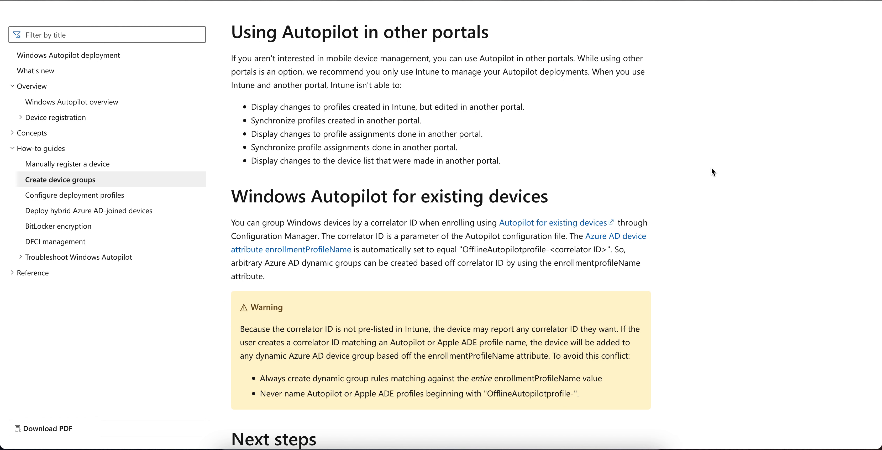
{"action": "scroll", "coordinate": [711, 168], "scroll_direction": "down", "scroll_amount": 3}
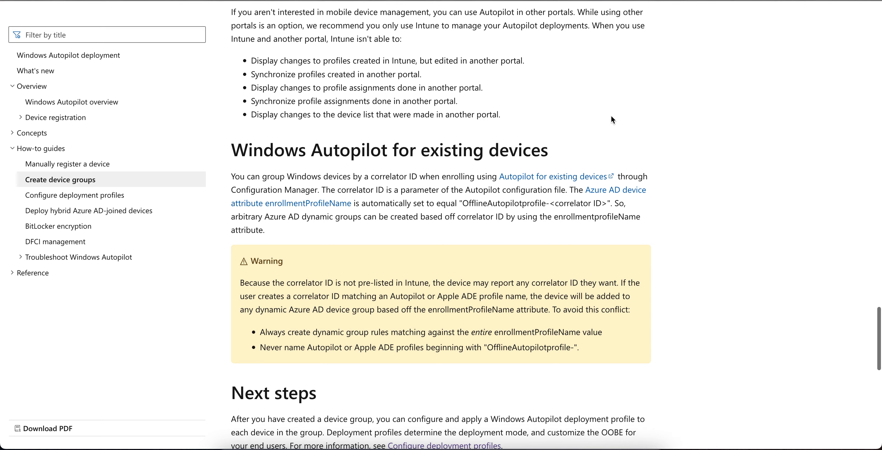
{"action": "scroll", "coordinate": [612, 117], "scroll_direction": "down", "scroll_amount": 10}
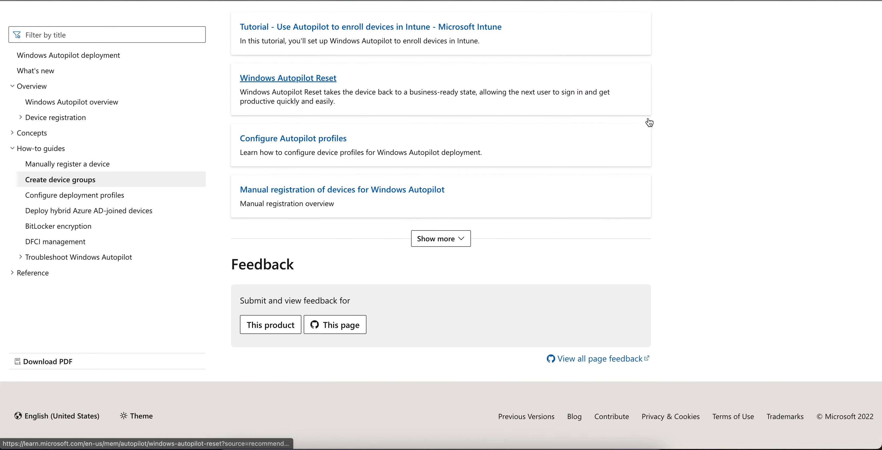
{"action": "scroll", "coordinate": [695, 140], "scroll_direction": "up", "scroll_amount": 10}
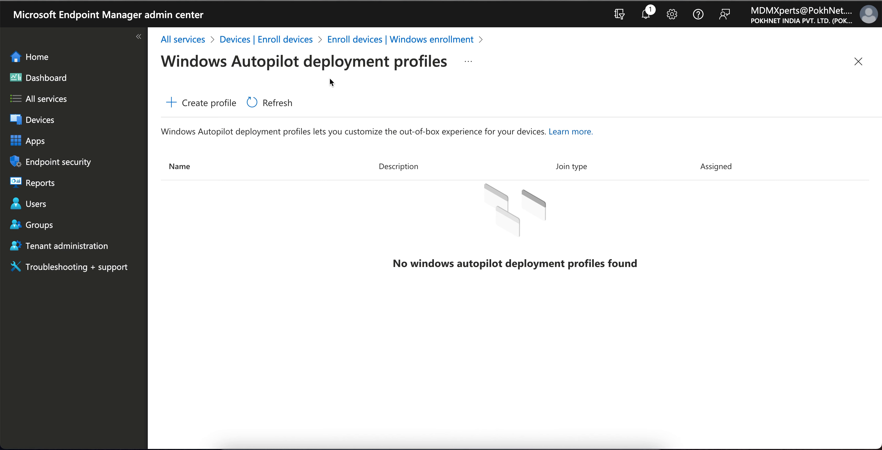
Start a new Windows PC deployment profile and name it "Autopilot OOBE Profile".
{"action": "left_click", "coordinate": [228, 103]}
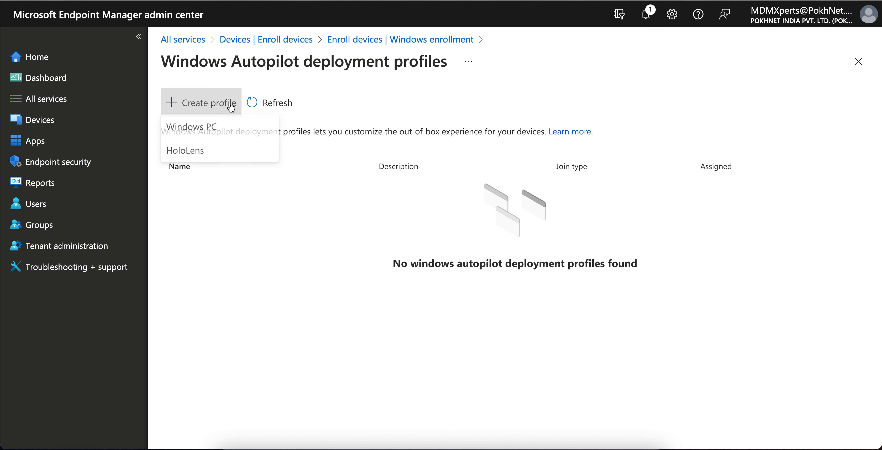
{"action": "left_click", "coordinate": [219, 131]}
{"action": "left_click", "coordinate": [456, 138]}
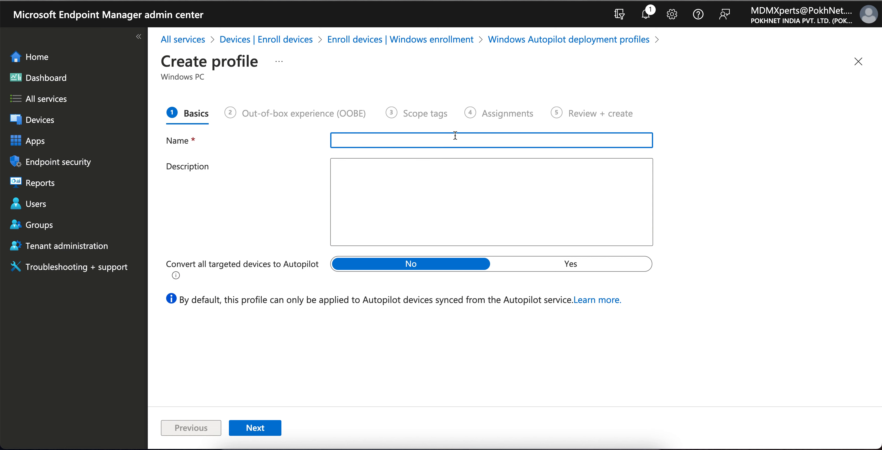
{"action": "type", "text": "Autopilot "}
{"action": "type", "text": "Prfile"}
{"action": "key", "text": "BackSpace"}
{"action": "key", "text": "BackSpace"}
{"action": "key", "text": "BackSpace"}
{"action": "key", "text": "BackSpace"}
{"action": "type", "text": "OOBE Profile"}
Try the Yes option for converting all targeted devices to Autopilot and set it back to No.
{"action": "left_click", "coordinate": [467, 168]}
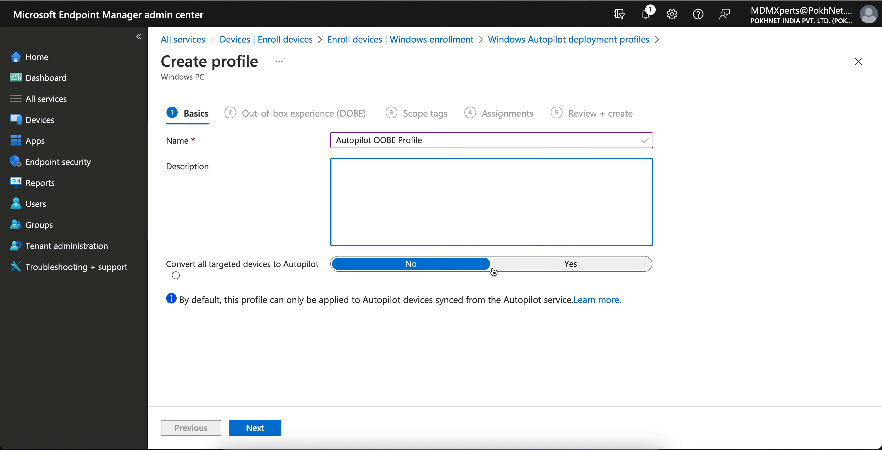
{"action": "left_click", "coordinate": [535, 271]}
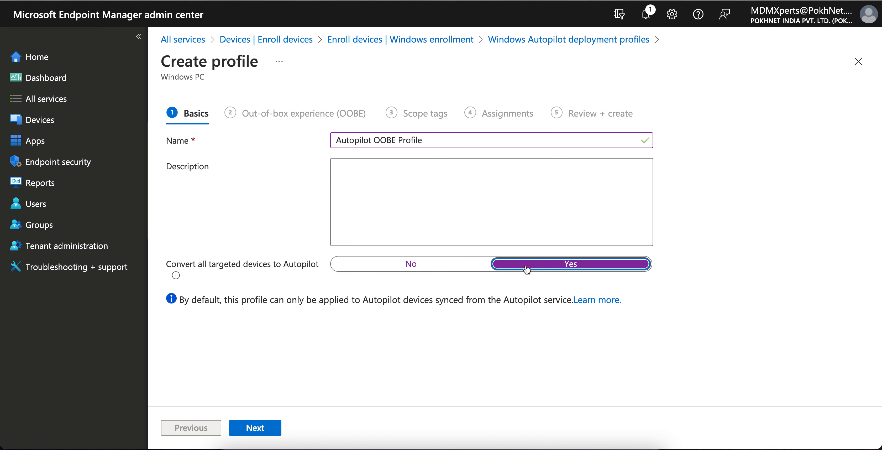
{"action": "left_click", "coordinate": [483, 267]}
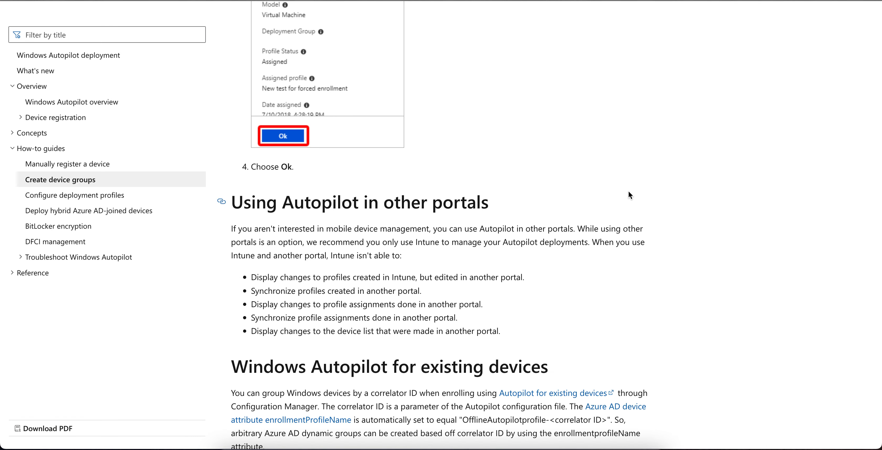
Examine the article's sections on Autopilot for existing devices and assigning a user to a device, and return to the profile's description.
{"action": "scroll", "coordinate": [629, 195], "scroll_direction": "up", "scroll_amount": 3}
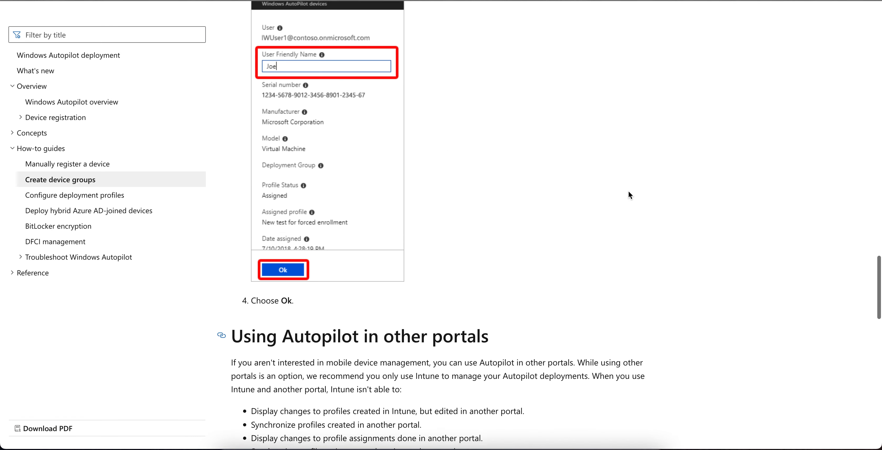
{"action": "scroll", "coordinate": [628, 195], "scroll_direction": "down", "scroll_amount": 3}
{"action": "scroll", "coordinate": [510, 246], "scroll_direction": "down", "scroll_amount": 4}
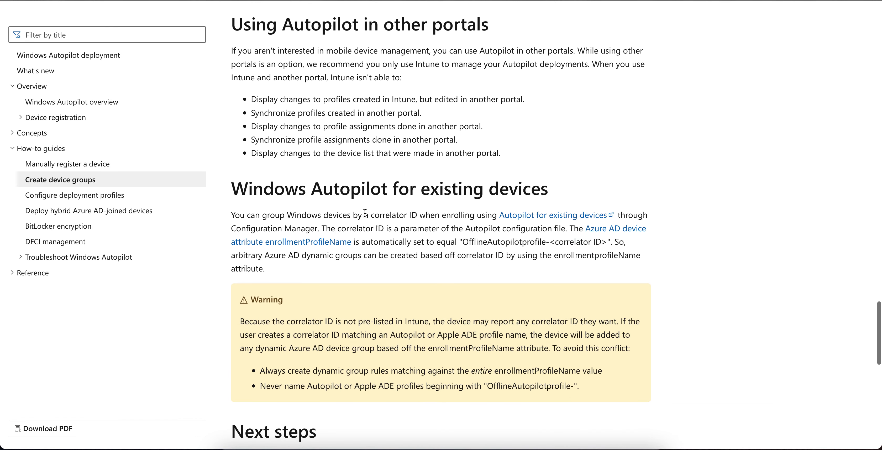
{"action": "left_click_drag", "start_coordinate": [314, 192], "coordinate": [473, 191]}
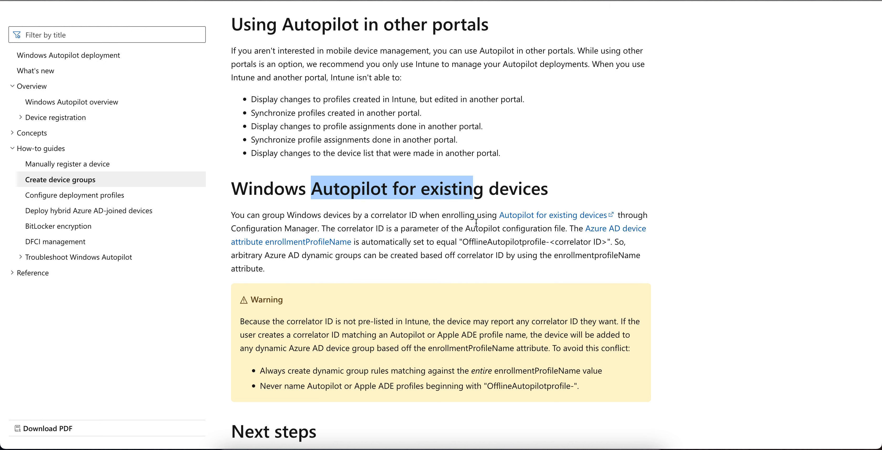
{"action": "scroll", "coordinate": [421, 239], "scroll_direction": "down", "scroll_amount": 5}
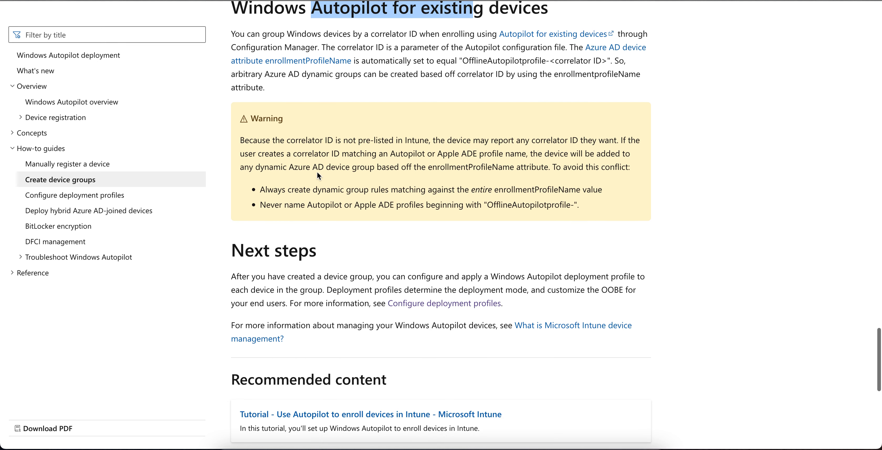
{"action": "left_click_drag", "start_coordinate": [284, 167], "coordinate": [428, 167]}
{"action": "left_click", "coordinate": [473, 152]}
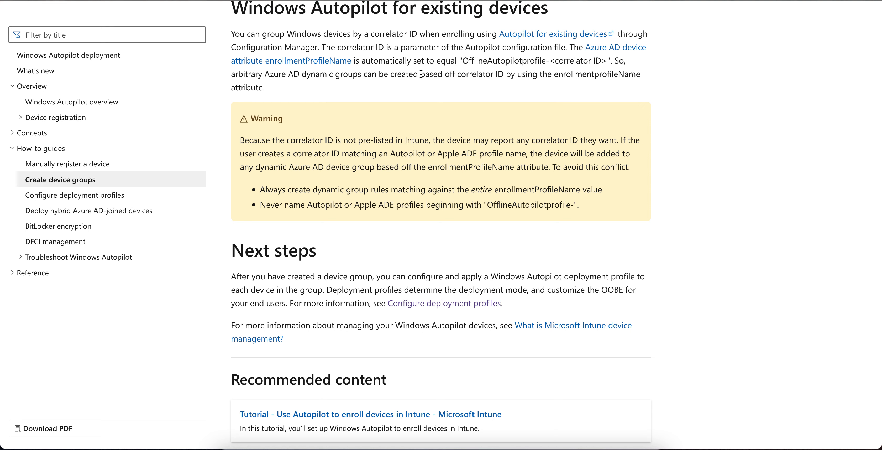
{"action": "scroll", "coordinate": [421, 74], "scroll_direction": "up", "scroll_amount": 20}
{"action": "scroll", "coordinate": [604, 138], "scroll_direction": "up", "scroll_amount": 10}
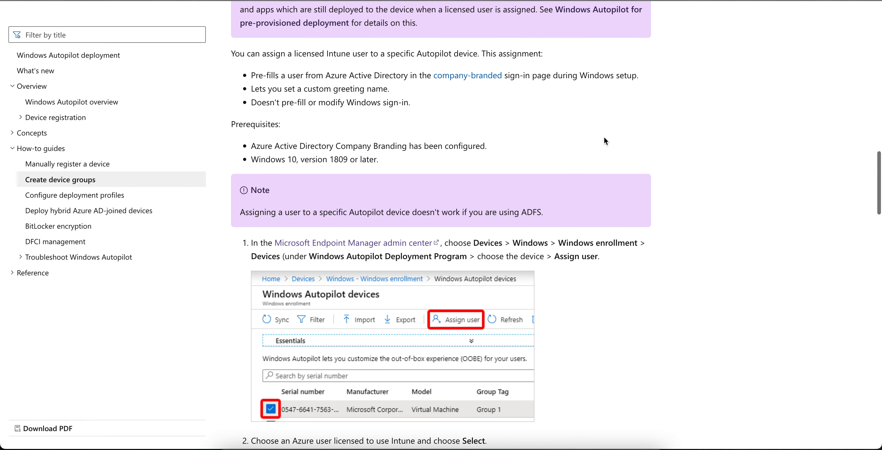
{"action": "scroll", "coordinate": [686, 121], "scroll_direction": "down", "scroll_amount": 1}
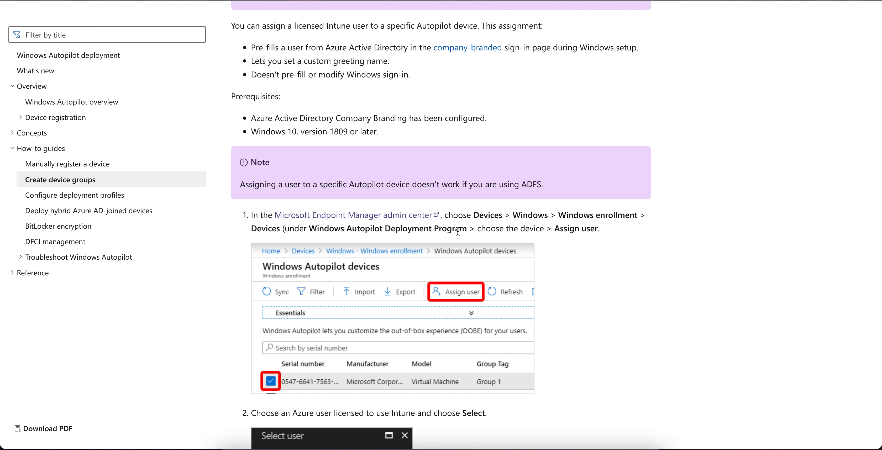
{"action": "scroll", "coordinate": [630, 245], "scroll_direction": "down", "scroll_amount": 3}
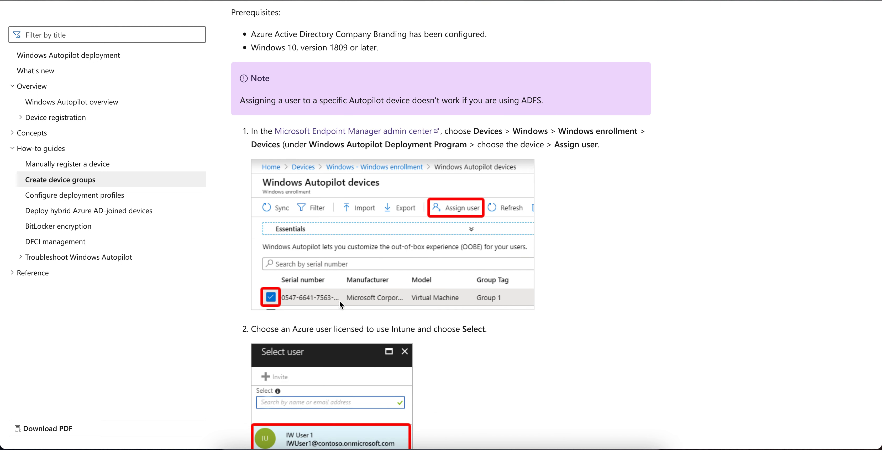
{"action": "scroll", "coordinate": [423, 297], "scroll_direction": "down", "scroll_amount": 4}
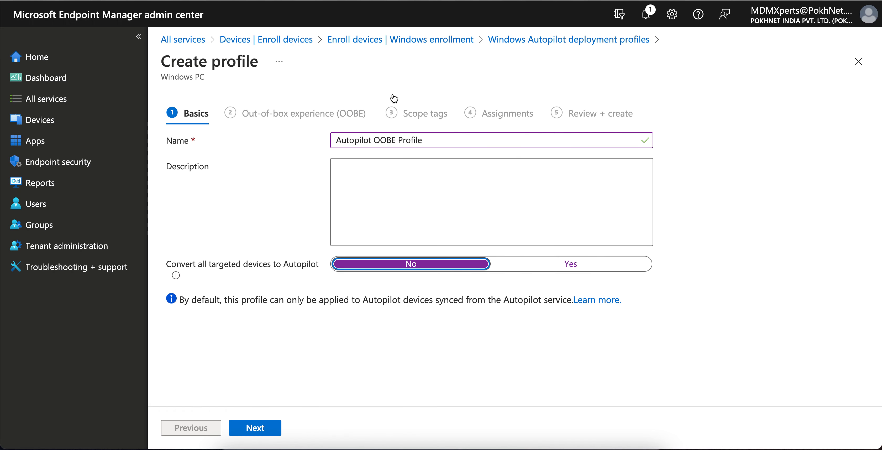
{"action": "left_click", "coordinate": [424, 180]}
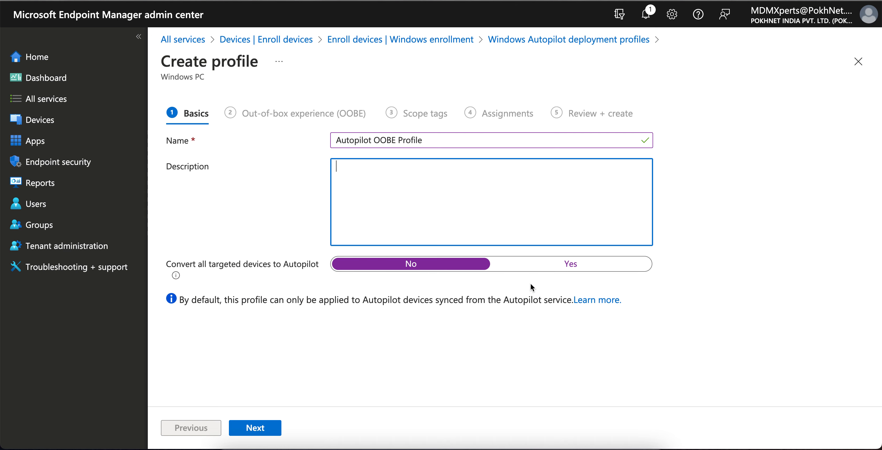
Proceed to the profile's out-of-box experience settings and choose User-Driven as the deployment mode.
{"action": "left_click", "coordinate": [256, 427]}
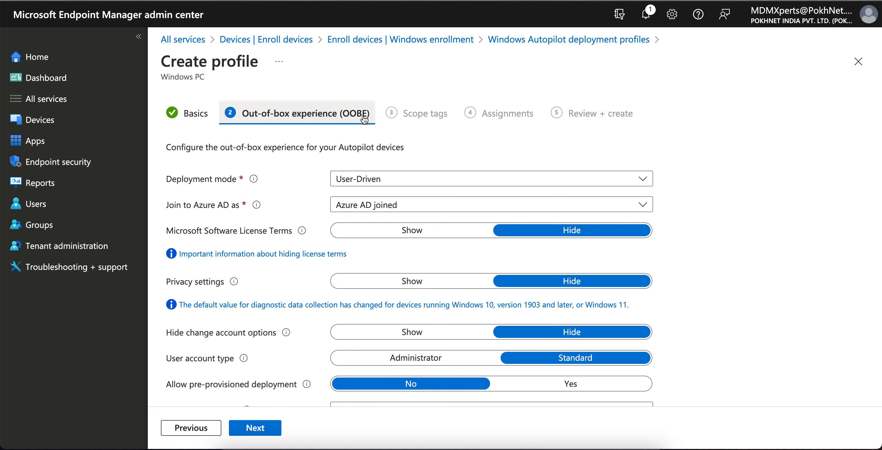
{"action": "left_click", "coordinate": [191, 428]}
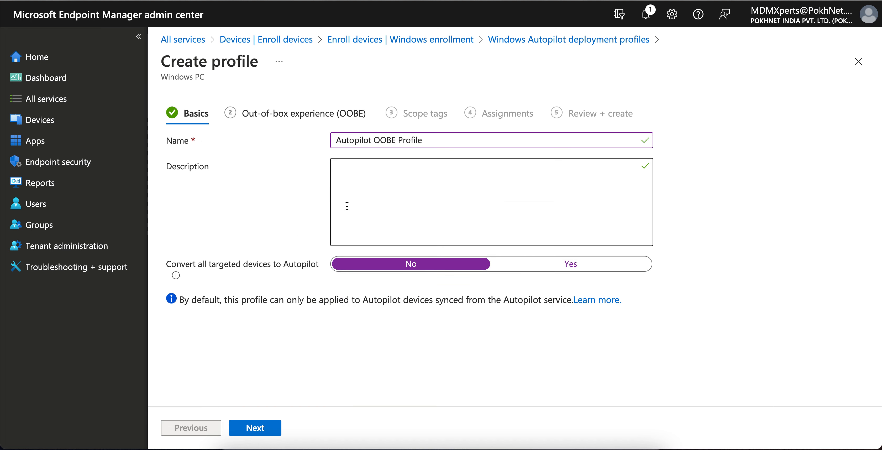
{"action": "left_click", "coordinate": [269, 433]}
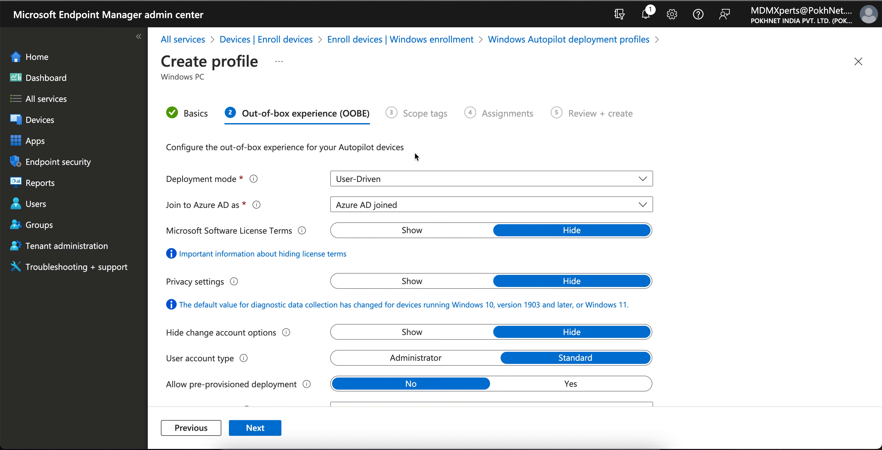
{"action": "mouse_move", "coordinate": [257, 184]}
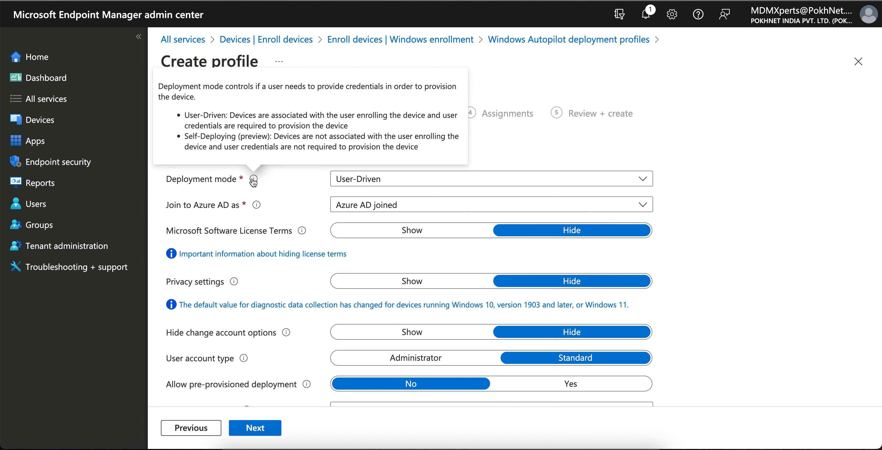
{"action": "left_click", "coordinate": [394, 181]}
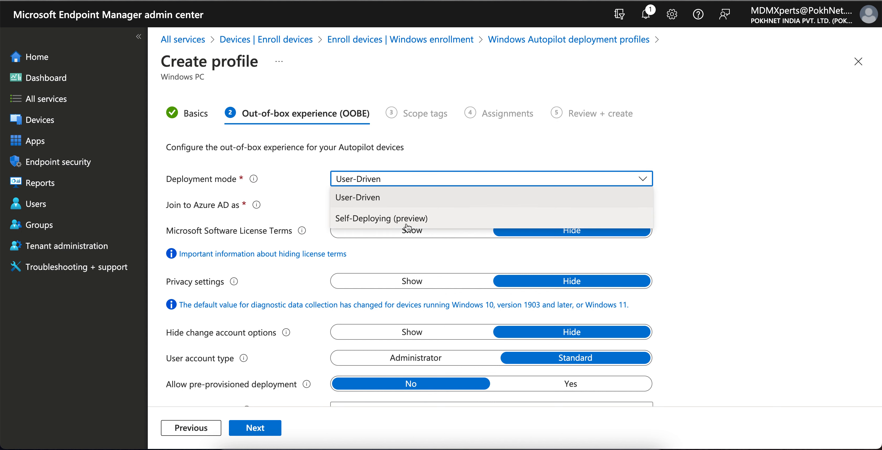
{"action": "left_click", "coordinate": [386, 198]}
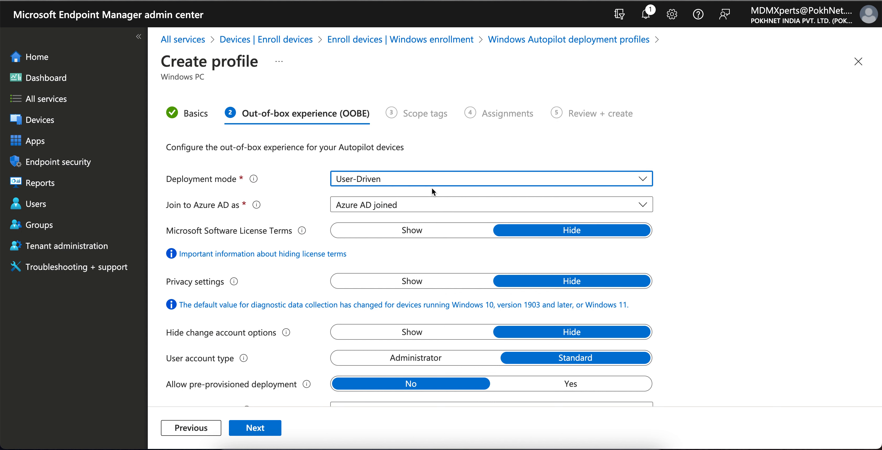
Try Hybrid Azure AD joined as the Azure AD join type and set it back to Azure AD joined.
{"action": "mouse_move", "coordinate": [257, 207]}
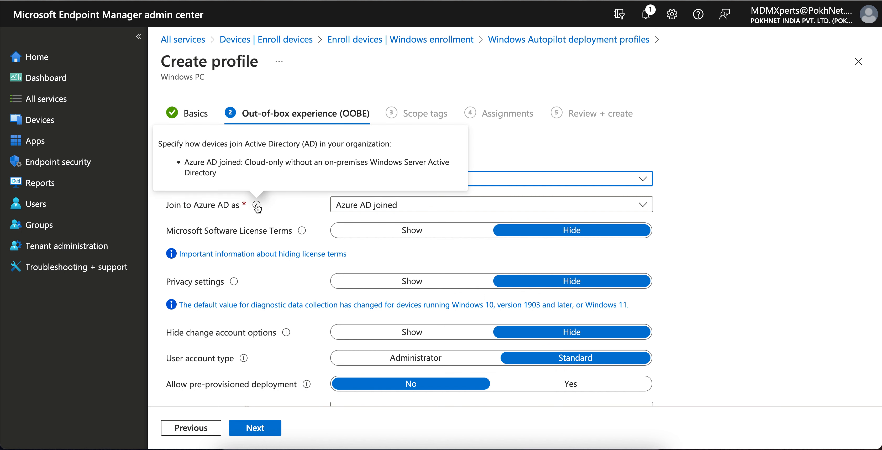
{"action": "left_click", "coordinate": [373, 210]}
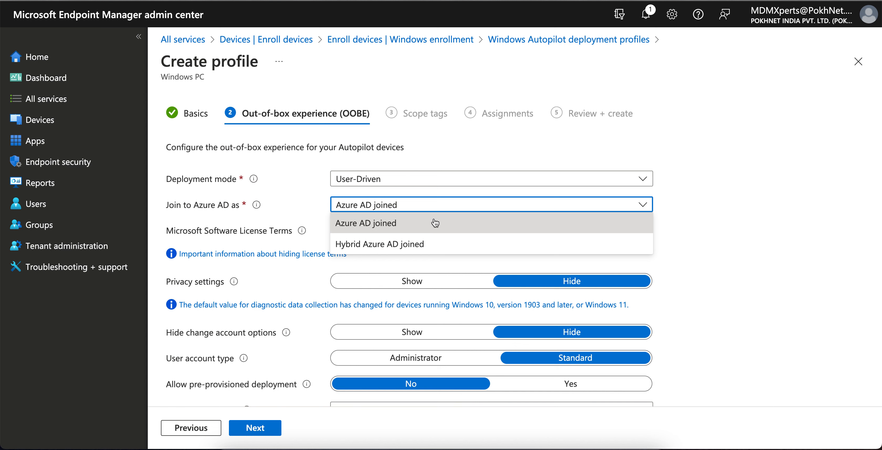
{"action": "left_click", "coordinate": [431, 243]}
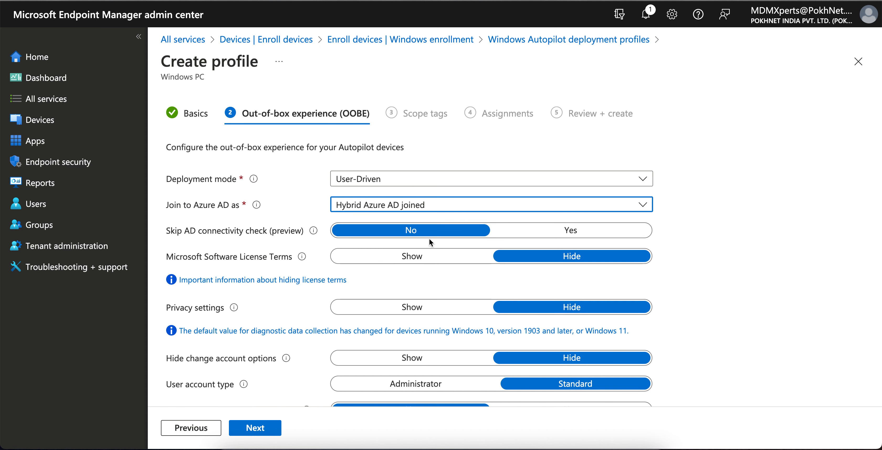
{"action": "left_click", "coordinate": [454, 210]}
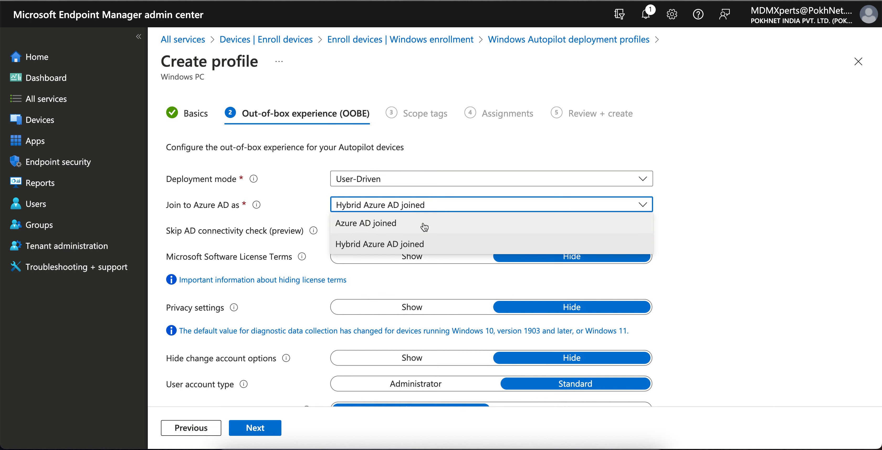
{"action": "left_click", "coordinate": [383, 240]}
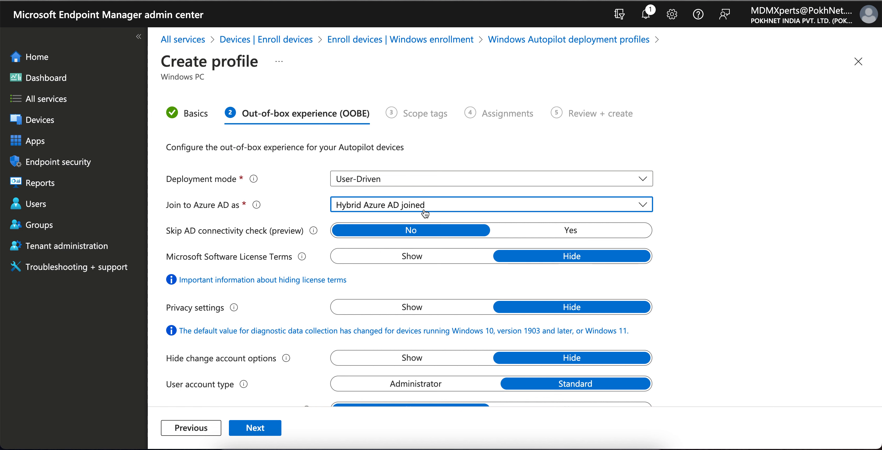
{"action": "scroll", "coordinate": [583, 191], "scroll_direction": "down", "scroll_amount": 2}
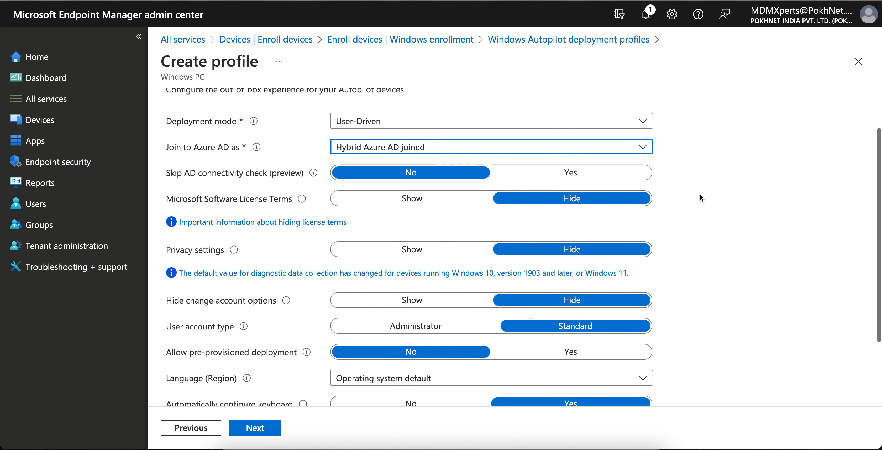
{"action": "left_click", "coordinate": [429, 151]}
{"action": "left_click", "coordinate": [392, 168]}
{"action": "left_click", "coordinate": [430, 148]}
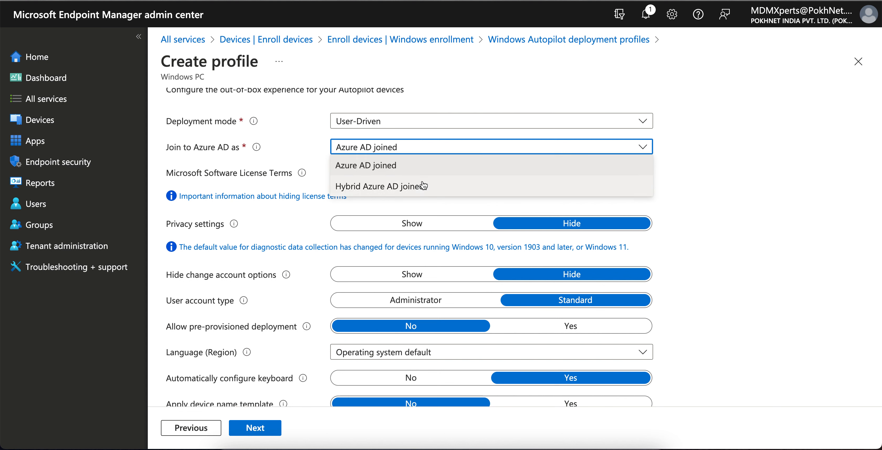
{"action": "left_click", "coordinate": [429, 166]}
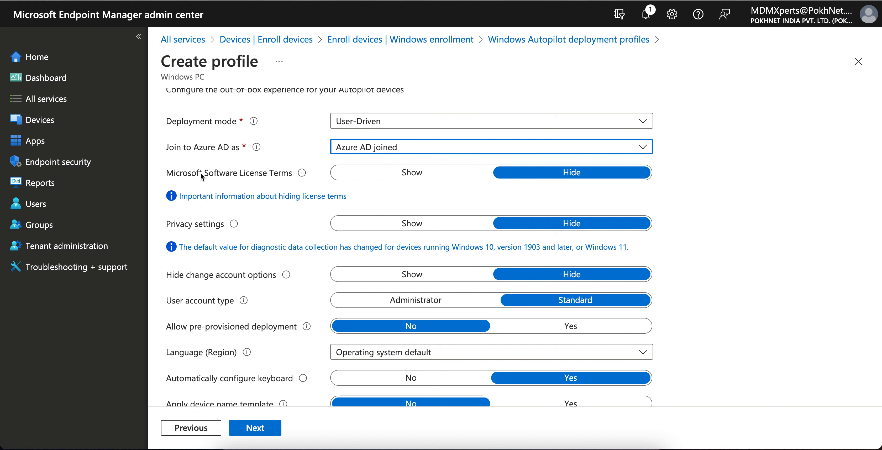
Set both the Microsoft Software License Terms and the Privacy settings to Show.
{"action": "left_click", "coordinate": [421, 181]}
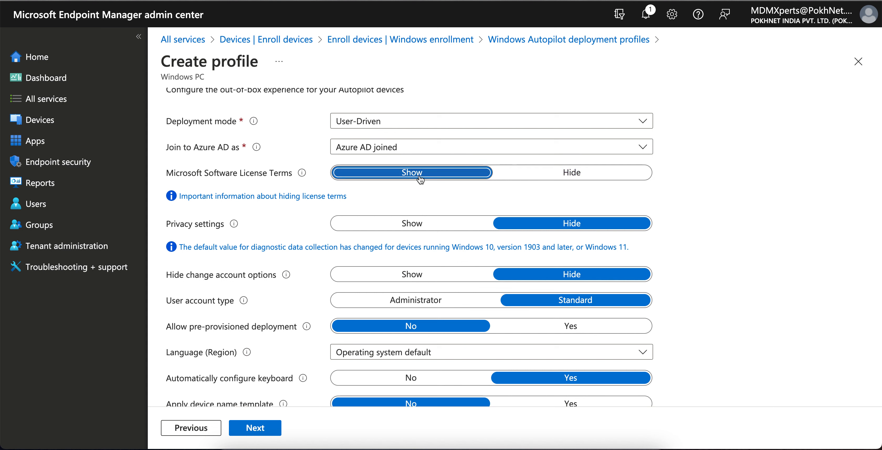
{"action": "left_click", "coordinate": [404, 226]}
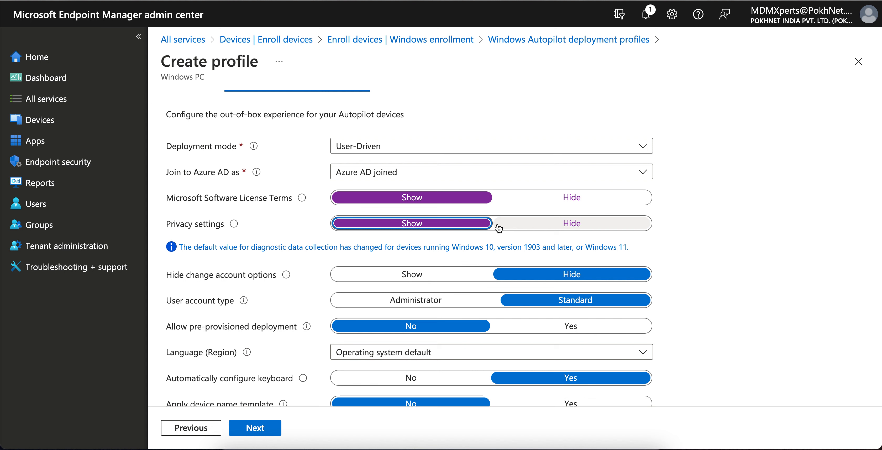
{"action": "scroll", "coordinate": [499, 228], "scroll_direction": "down", "scroll_amount": 1}
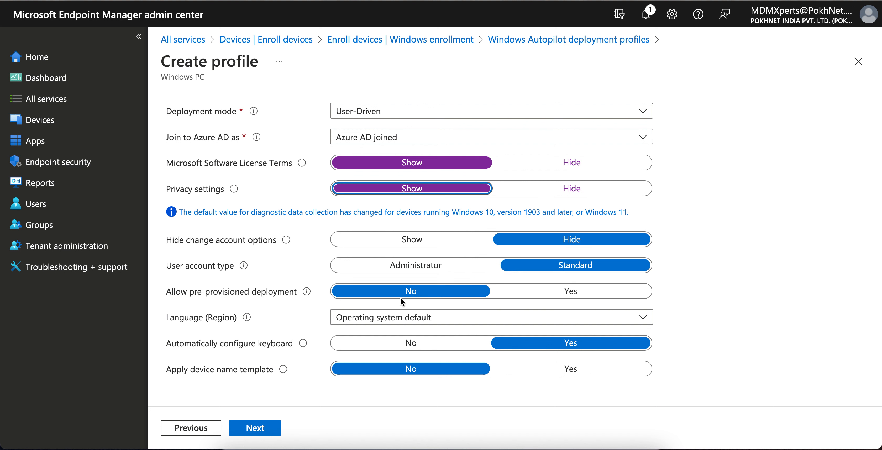
Look up the explanation of pre-provisioned deployment and view the available Language (Region) options without changing the selection.
{"action": "mouse_move", "coordinate": [307, 293]}
{"action": "left_click", "coordinate": [437, 321]}
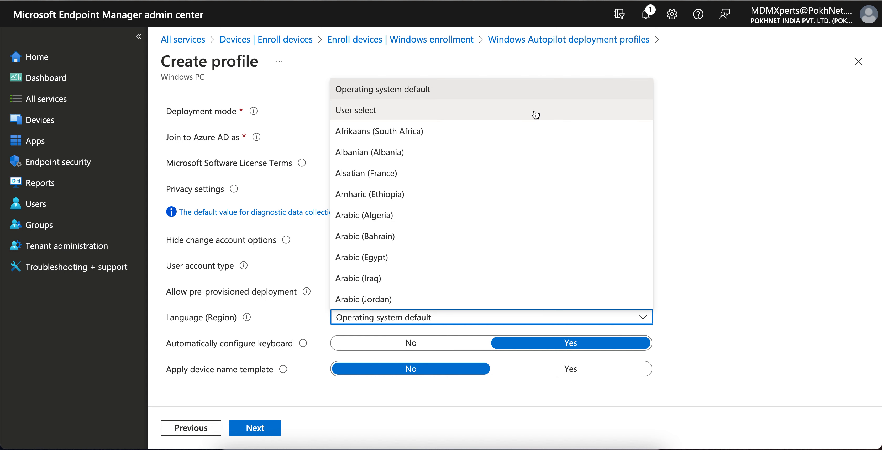
{"action": "left_click", "coordinate": [748, 225]}
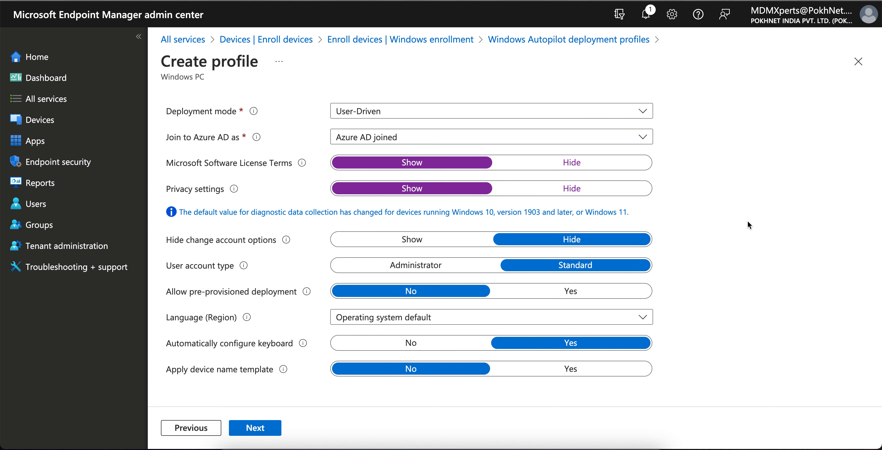
{"action": "left_click", "coordinate": [451, 320]}
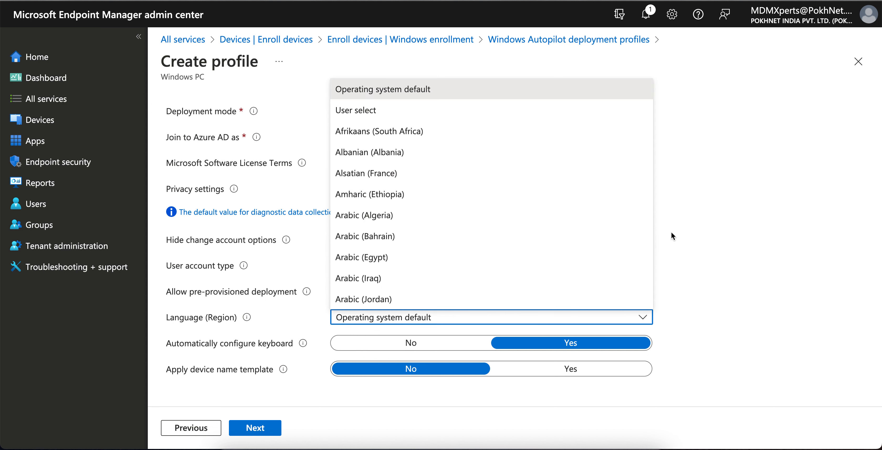
{"action": "left_click", "coordinate": [740, 221]}
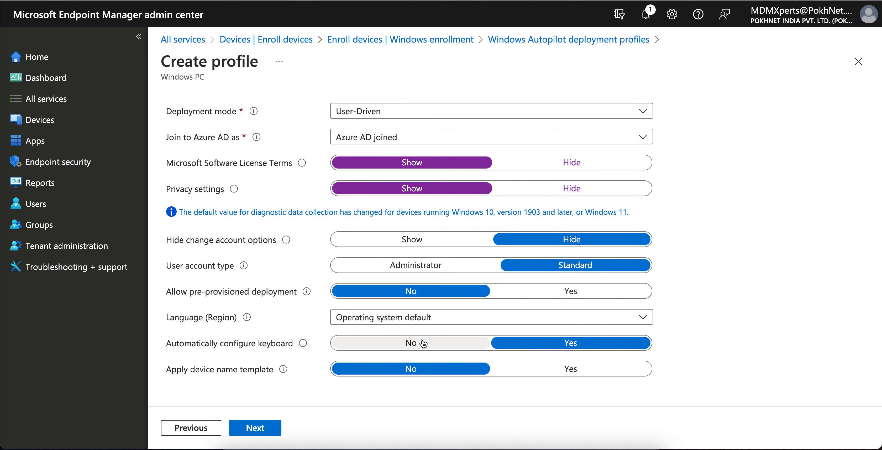
Read the explanation of automatic keyboard configuration, try the No option and set it back to Yes.
{"action": "mouse_move", "coordinate": [303, 346]}
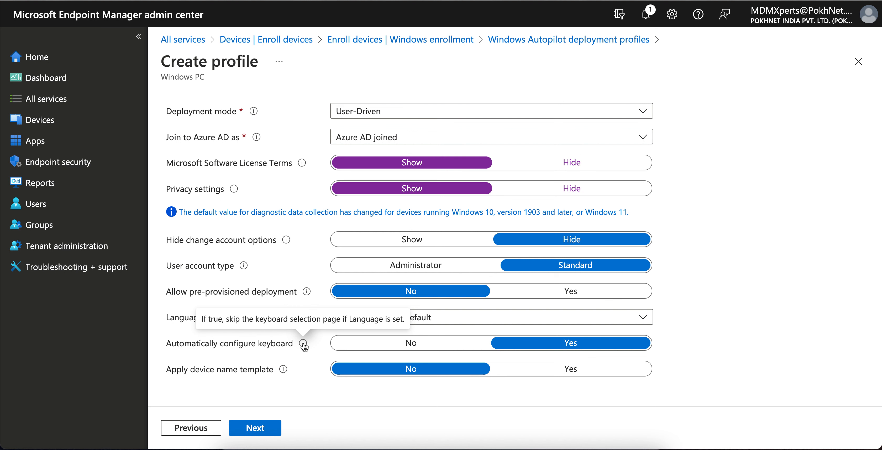
{"action": "left_click", "coordinate": [425, 348]}
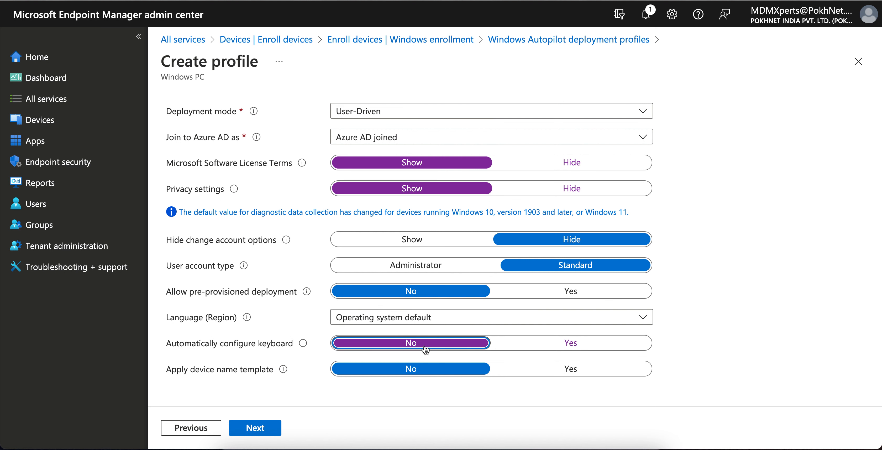
{"action": "mouse_move", "coordinate": [303, 345]}
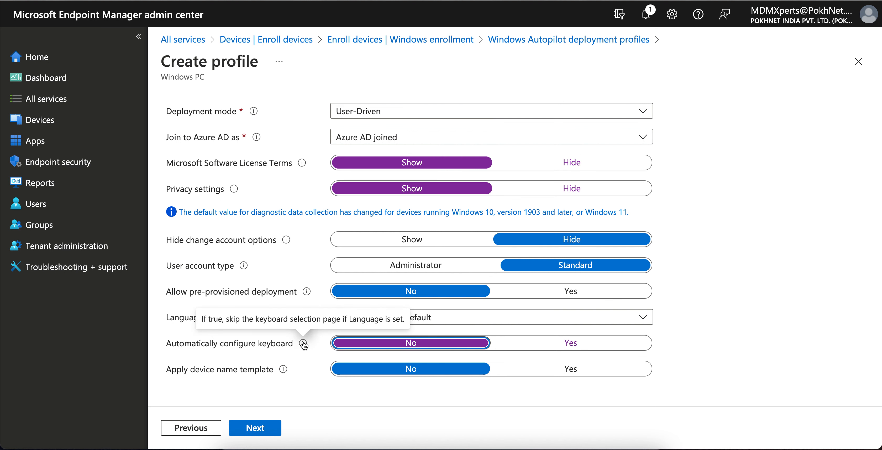
{"action": "left_click", "coordinate": [320, 360]}
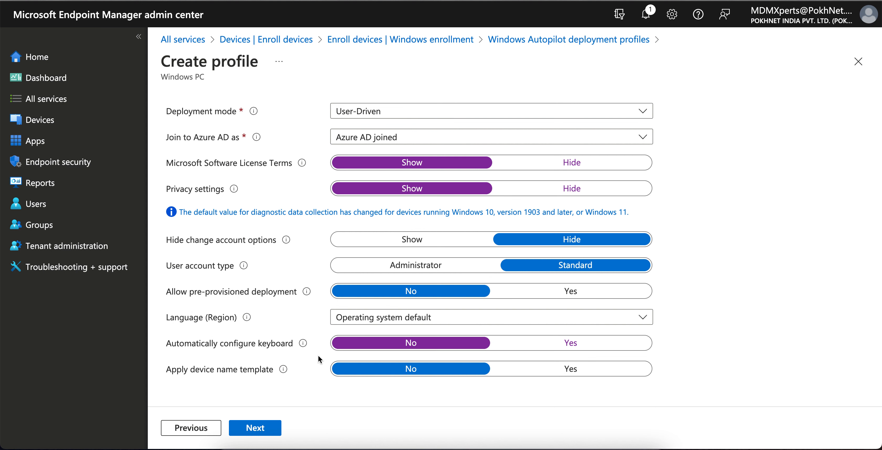
{"action": "left_click", "coordinate": [517, 342]}
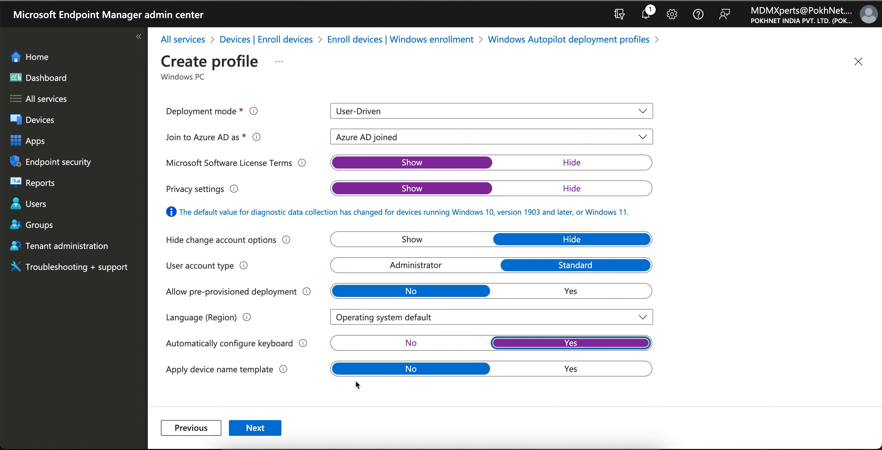
Try applying a device name template, read its naming rules and macros, and set the template option back to No.
{"action": "mouse_move", "coordinate": [284, 372]}
{"action": "left_click", "coordinate": [524, 369]}
{"action": "scroll", "coordinate": [528, 371], "scroll_direction": "down", "scroll_amount": 3}
{"action": "left_click", "coordinate": [377, 370]}
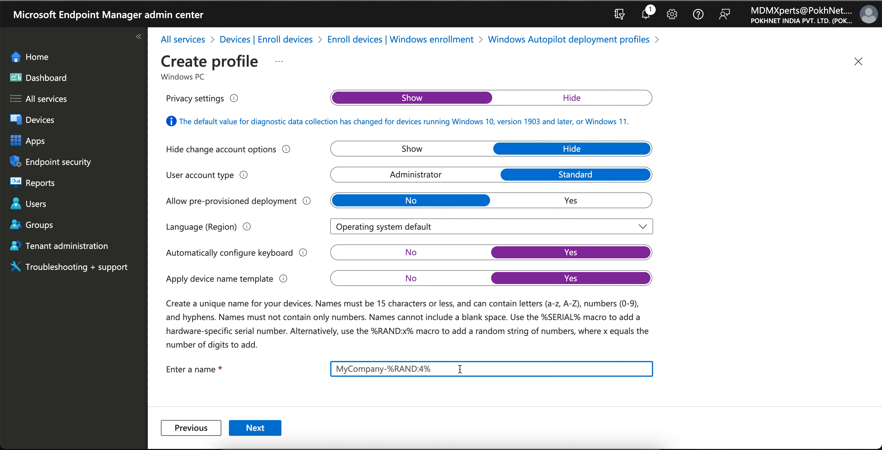
{"action": "left_click_drag", "start_coordinate": [274, 330], "coordinate": [514, 333]}
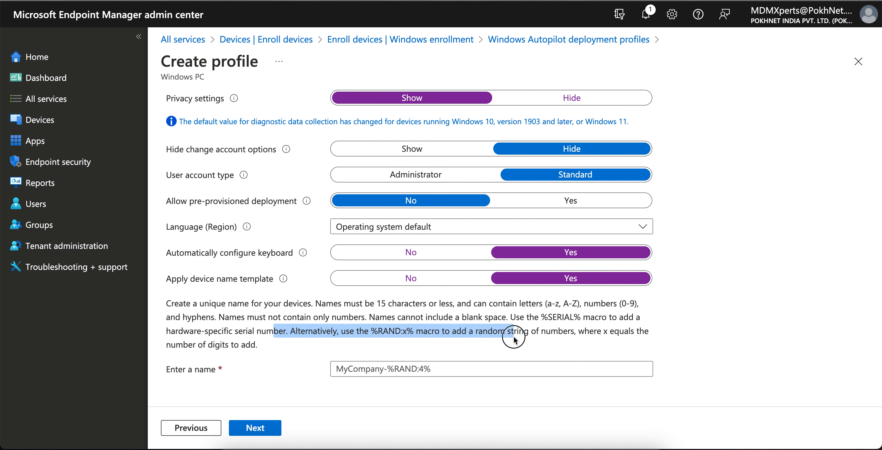
{"action": "left_click", "coordinate": [365, 303]}
{"action": "left_click_drag", "start_coordinate": [361, 301], "coordinate": [439, 301]}
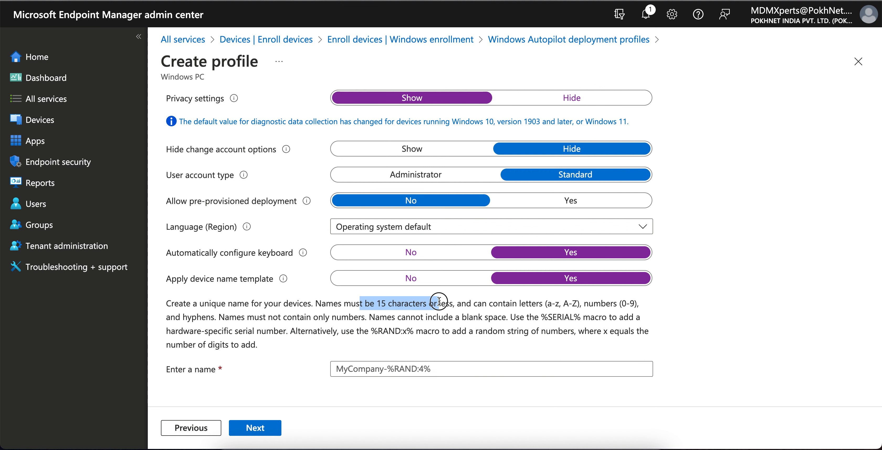
{"action": "left_click", "coordinate": [486, 301]}
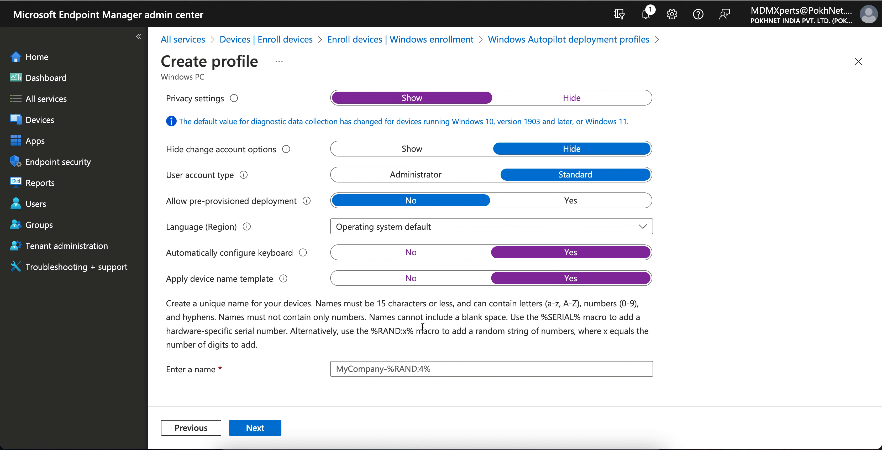
{"action": "left_click_drag", "start_coordinate": [233, 303], "coordinate": [330, 317]}
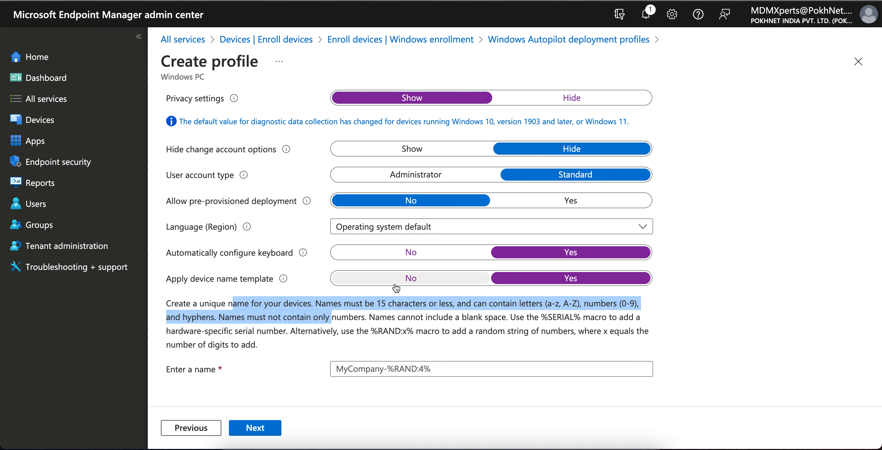
{"action": "left_click", "coordinate": [402, 279]}
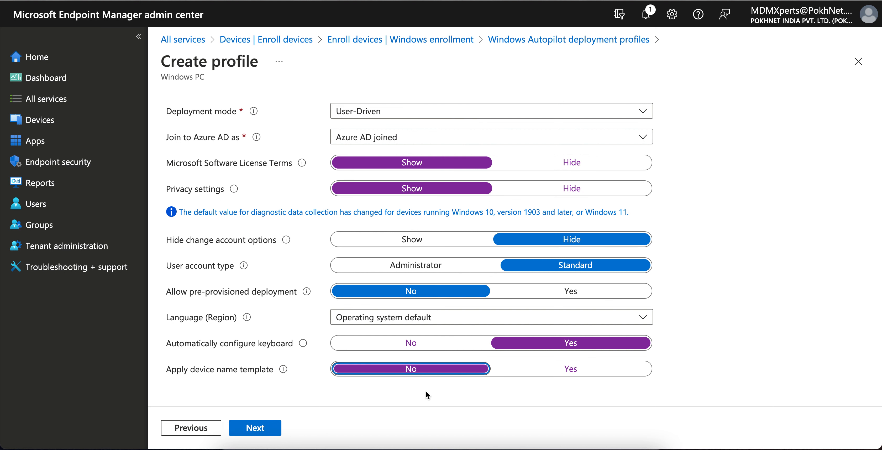
Keep the Default scope tag and bring up the Azure AD groups available for inclusion in the profile's assignments.
{"action": "left_click", "coordinate": [276, 427]}
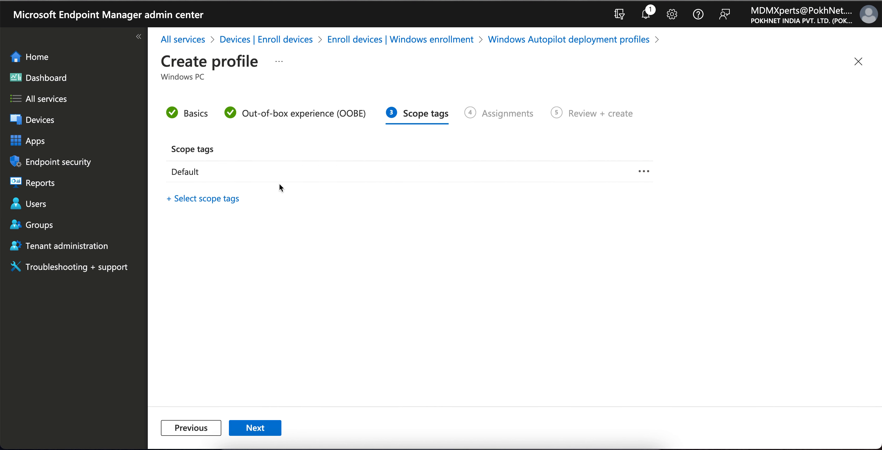
{"action": "left_click", "coordinate": [262, 431]}
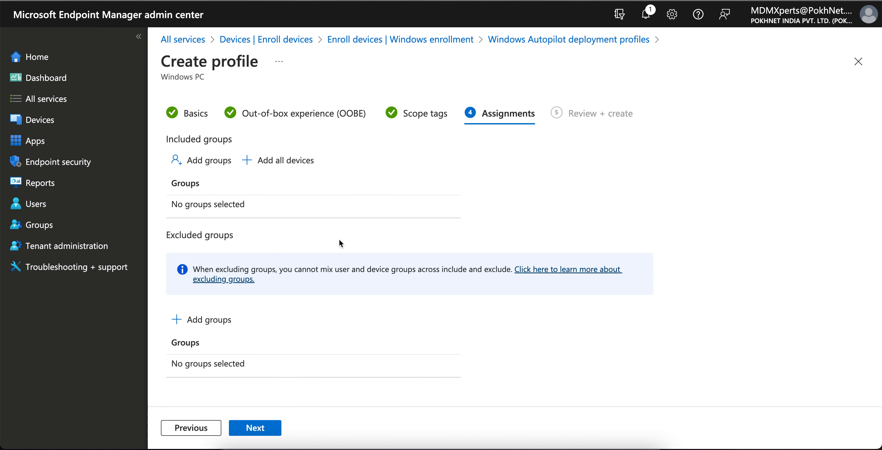
{"action": "left_click", "coordinate": [228, 166]}
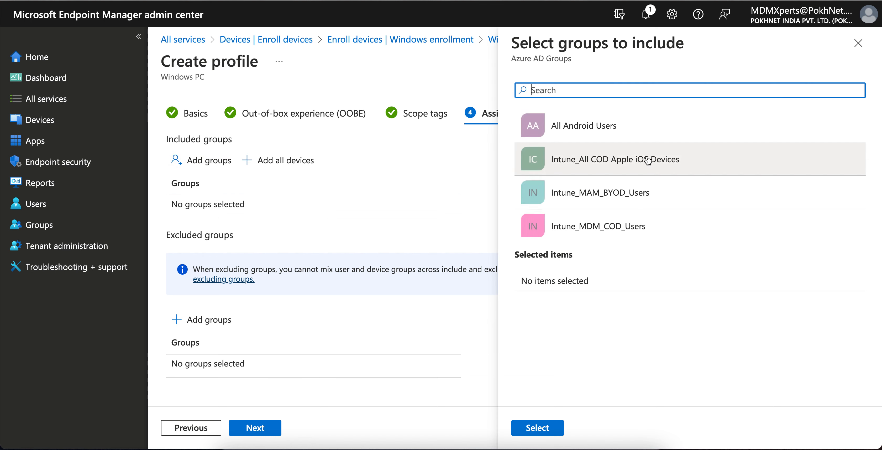
{"action": "scroll", "coordinate": [739, 149], "scroll_direction": "down", "scroll_amount": 2}
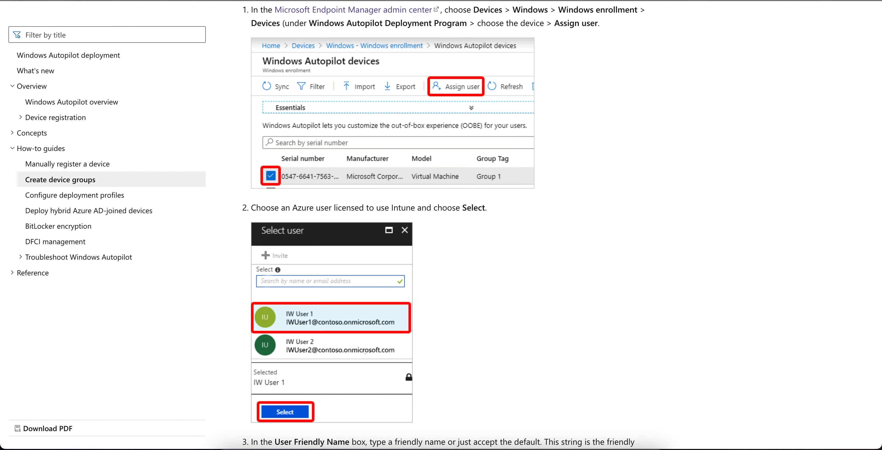
Read the documentation section on creating an Autopilot device group using Intune, including the properties for the new group.
{"action": "scroll", "coordinate": [584, 262], "scroll_direction": "up", "scroll_amount": 15}
{"action": "scroll", "coordinate": [584, 262], "scroll_direction": "down", "scroll_amount": 6}
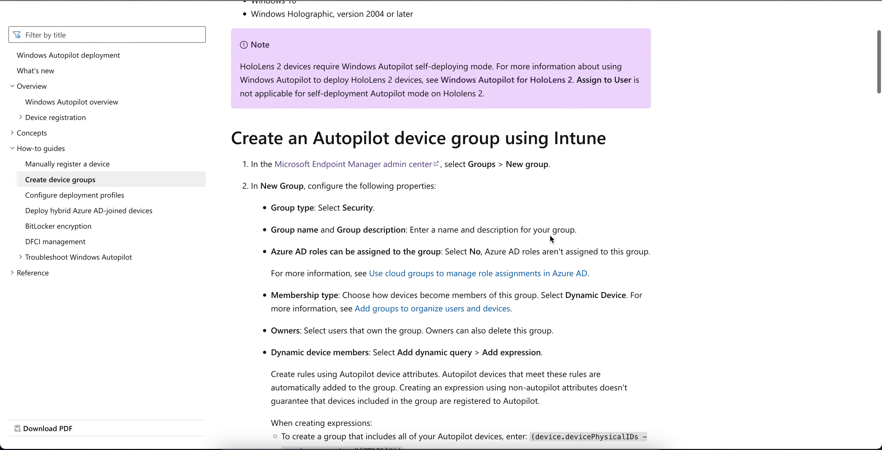
{"action": "left_click_drag", "start_coordinate": [325, 138], "coordinate": [489, 138]}
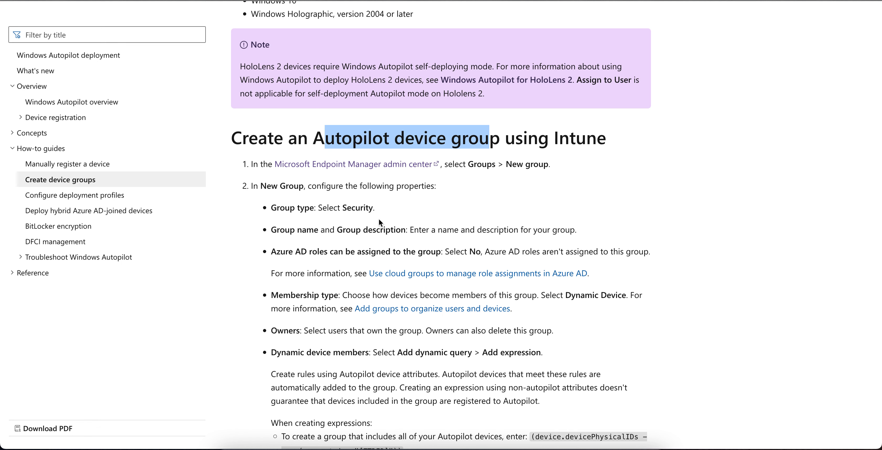
{"action": "scroll", "coordinate": [521, 238], "scroll_direction": "down", "scroll_amount": 4}
{"action": "left_click_drag", "start_coordinate": [410, 322], "coordinate": [257, 320]}
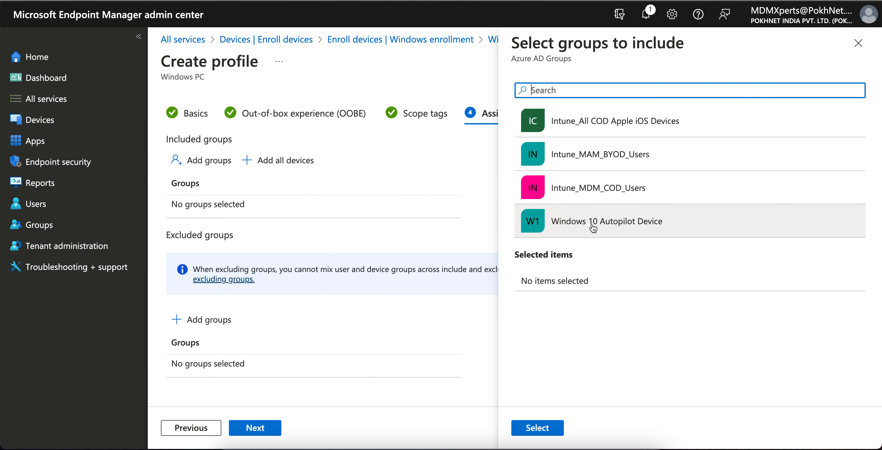
Add Windows 10 Autopilot Device to the included groups and proceed to the profile's review summary.
{"action": "left_click", "coordinate": [594, 228]}
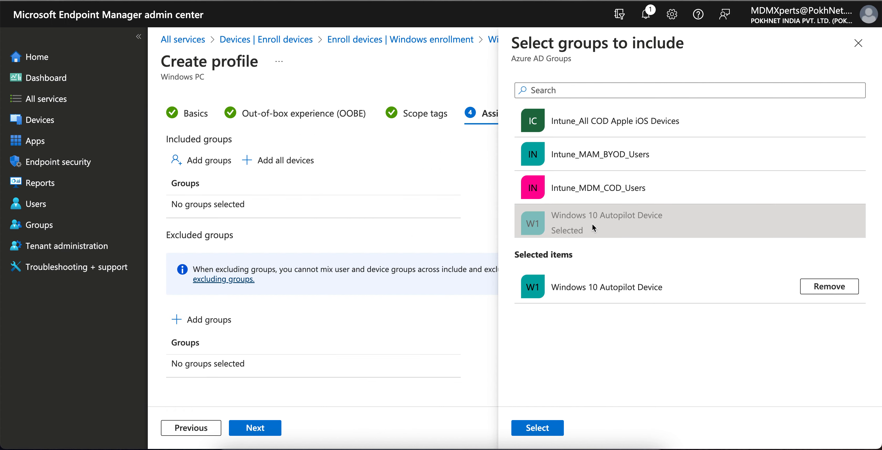
{"action": "left_click", "coordinate": [538, 427]}
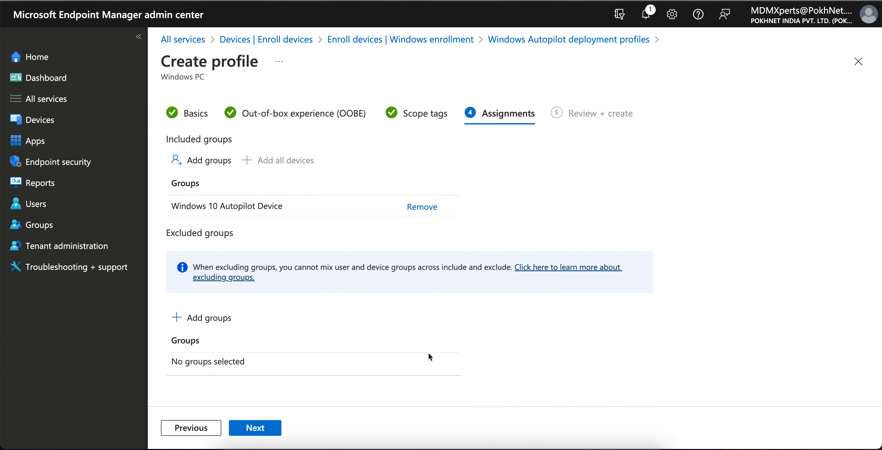
{"action": "left_click", "coordinate": [276, 428]}
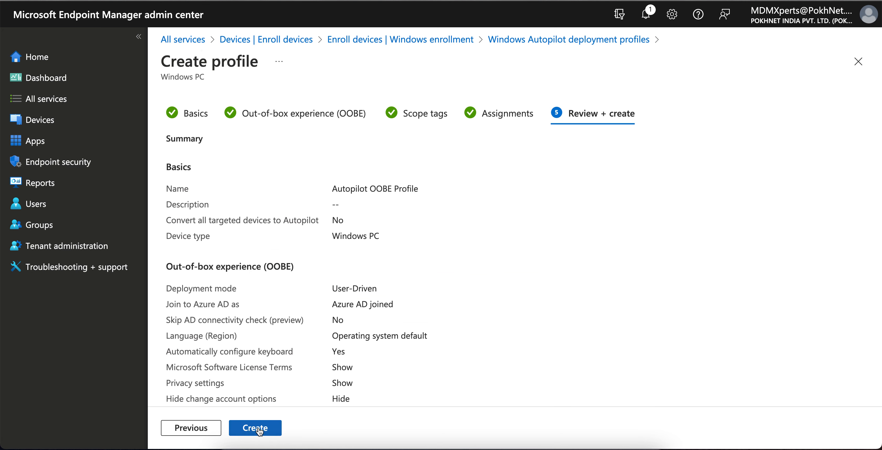
Recheck the profile's group assignments and create the Windows Autopilot deployment profile.
{"action": "left_click", "coordinate": [191, 428]}
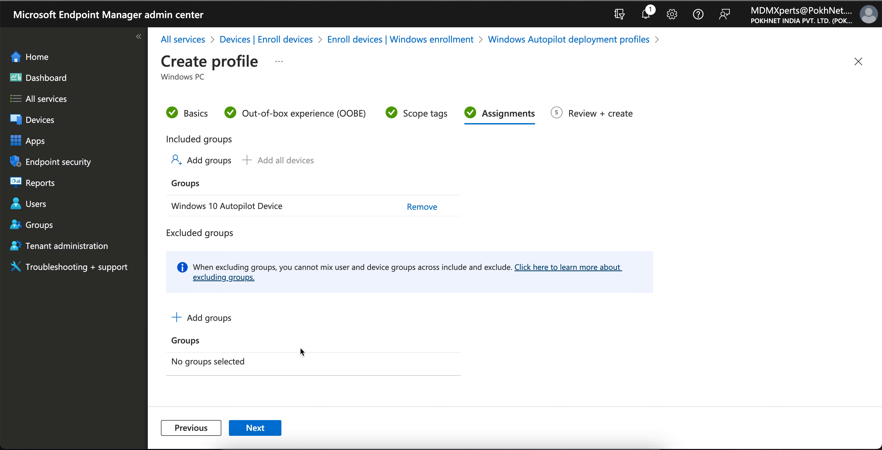
{"action": "left_click", "coordinate": [256, 428]}
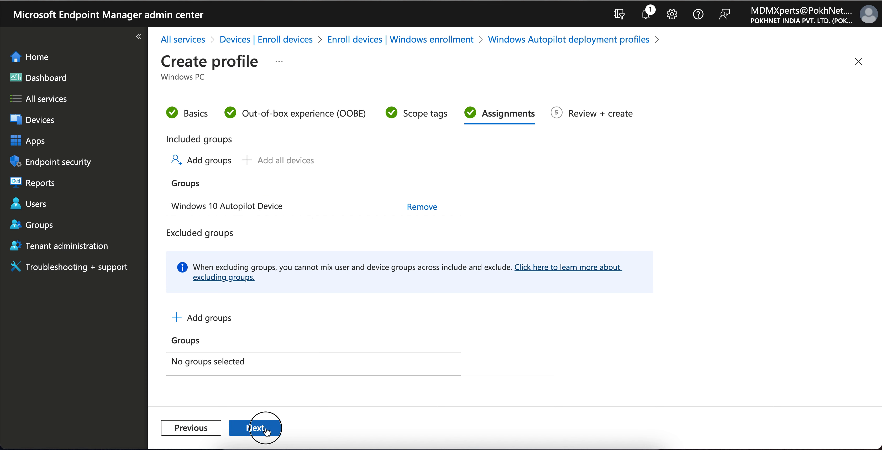
{"action": "left_click", "coordinate": [256, 428]}
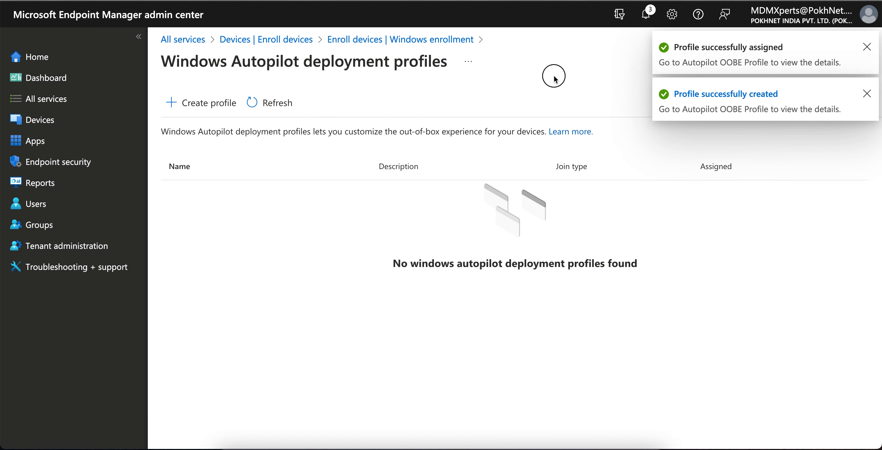
Refresh the list of Windows Autopilot deployment profiles and return to the General section of the Windows enrollment page.
{"action": "left_click", "coordinate": [274, 100]}
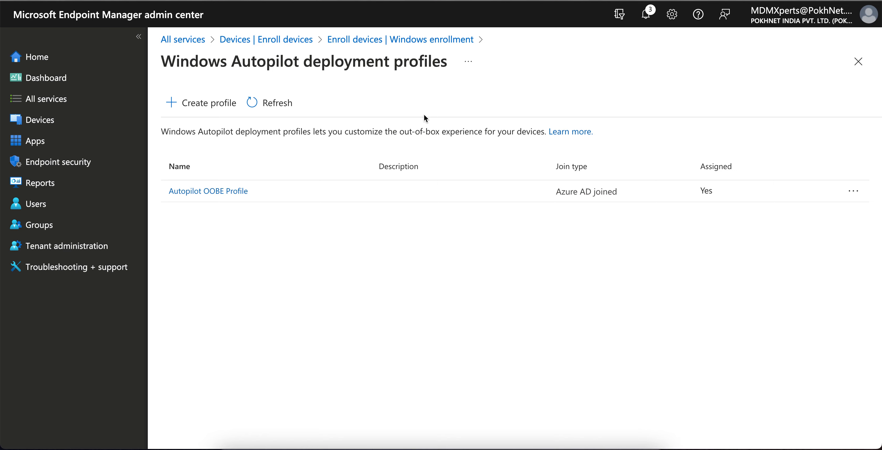
{"action": "left_click", "coordinate": [384, 39]}
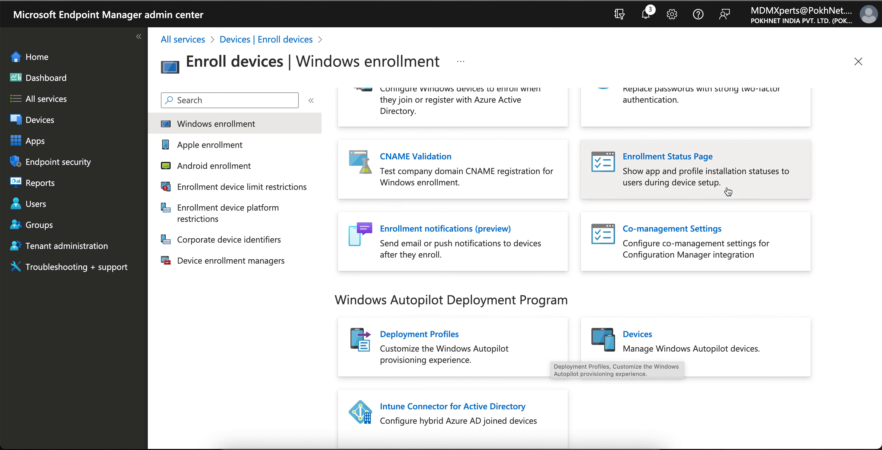
{"action": "scroll", "coordinate": [845, 168], "scroll_direction": "up", "scroll_amount": 3}
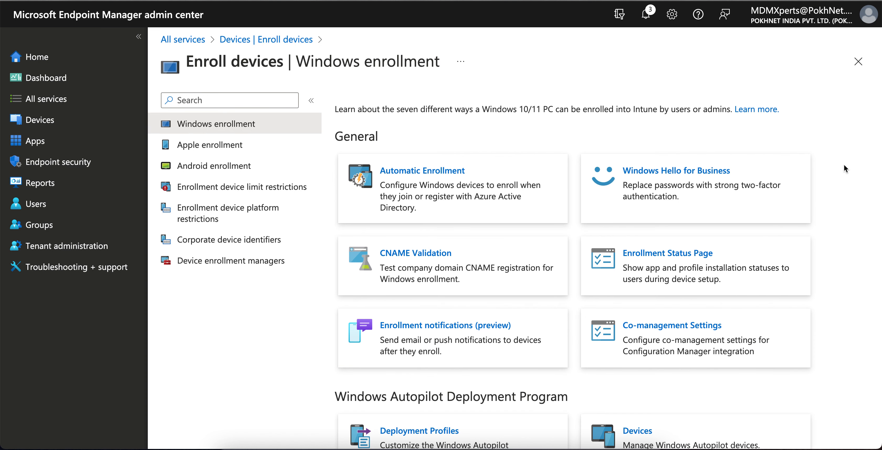